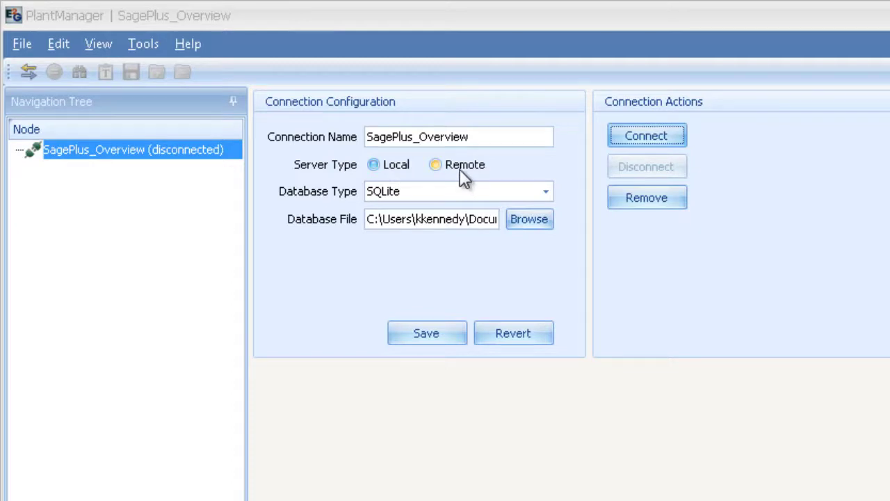
Connect to the SagePlus_Overview database and create a new folder under its top node.
click(624, 135)
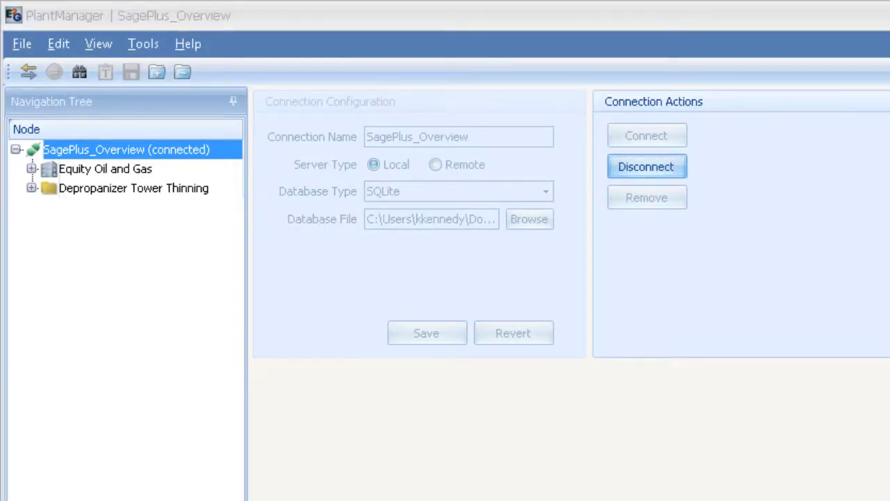
click(163, 156)
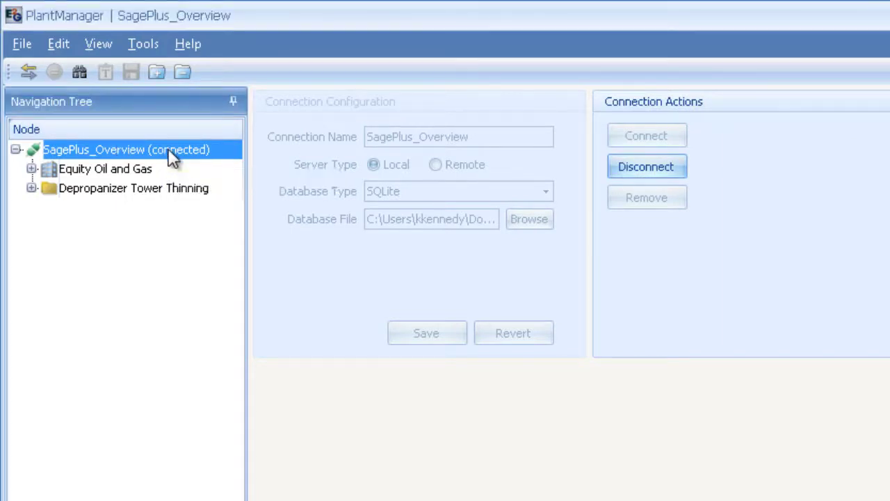
right_click(170, 151)
mouse_move(323, 192)
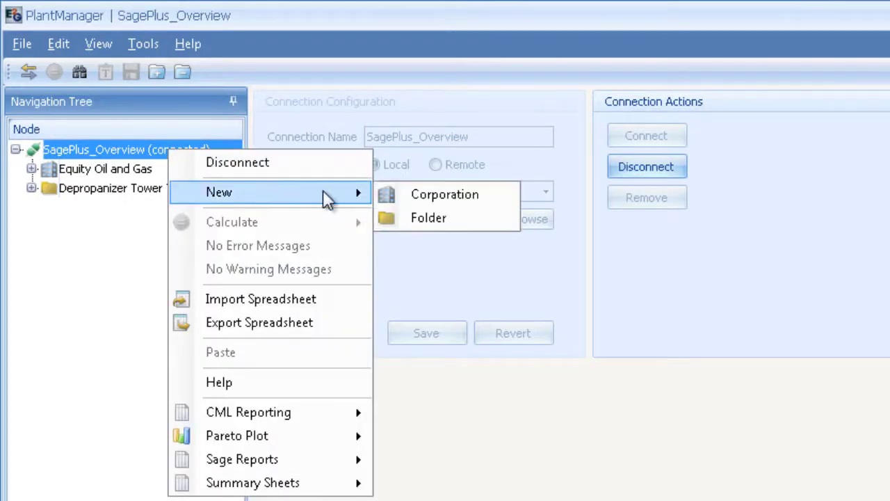
click(416, 220)
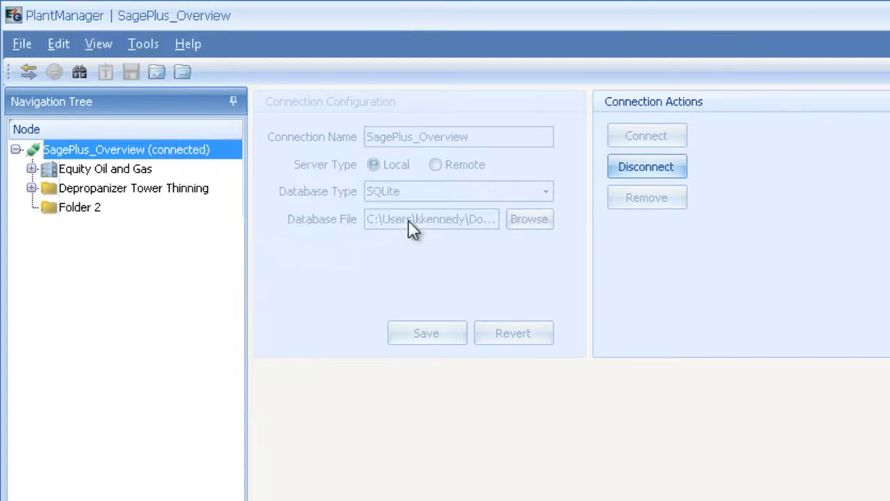
Add an API 579 SHELL fitness-for-service analysis module to Folder 2.
click(78, 212)
right_click(218, 205)
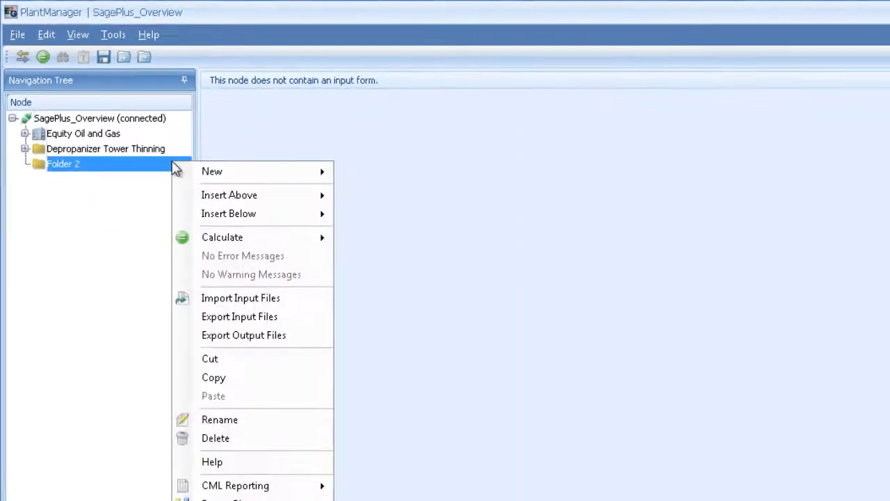
mouse_move(320, 217)
mouse_move(532, 256)
mouse_move(428, 193)
mouse_move(605, 195)
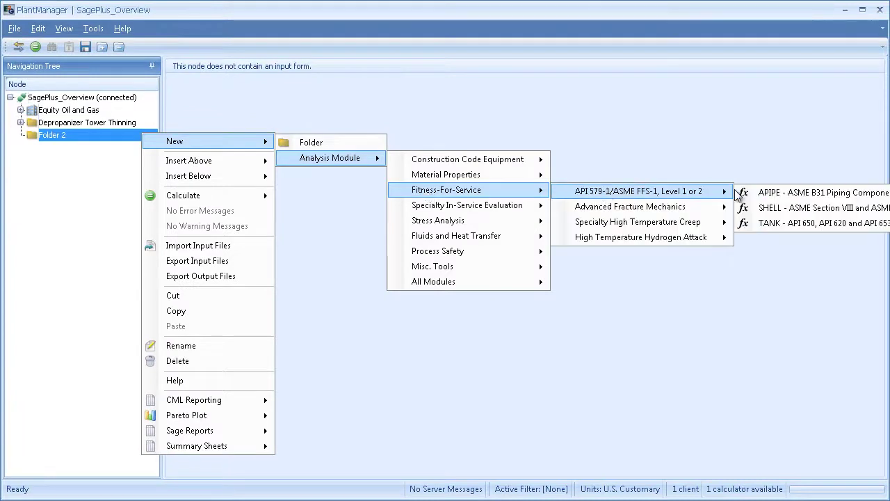
click(755, 203)
click(55, 148)
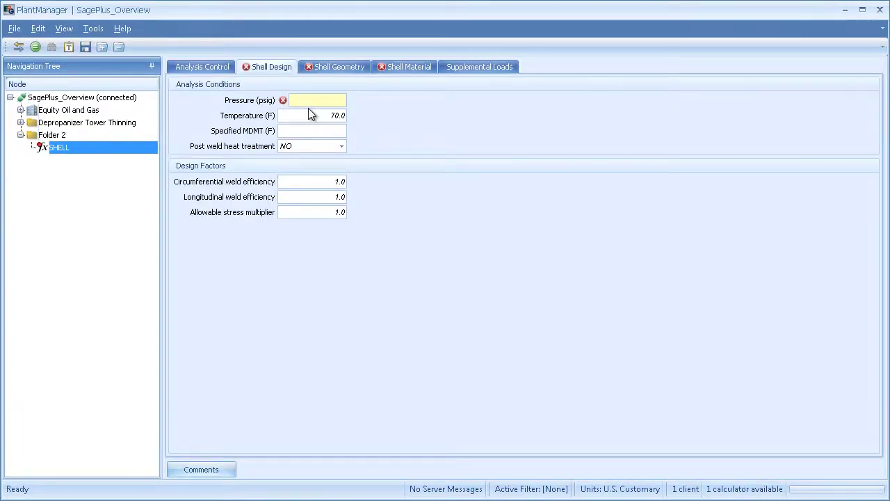
mouse_move(283, 103)
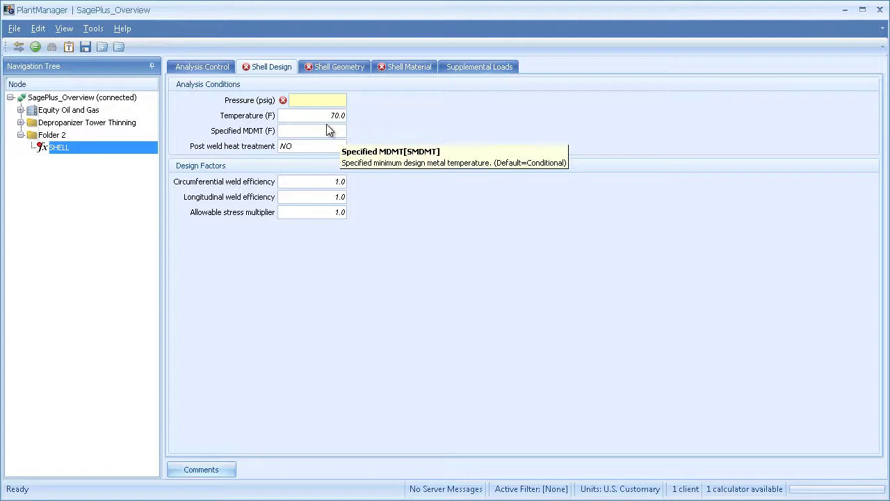
double_click(345, 116)
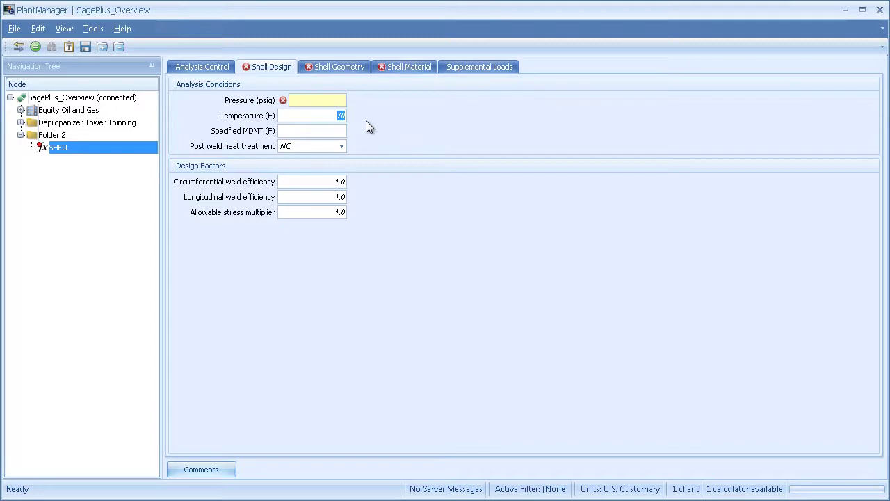
click(342, 130)
Expand Depropanizer Tower Thinning > Thinning Inspection Data and view lta_tower_sketch.PDF.
click(21, 123)
click(21, 123)
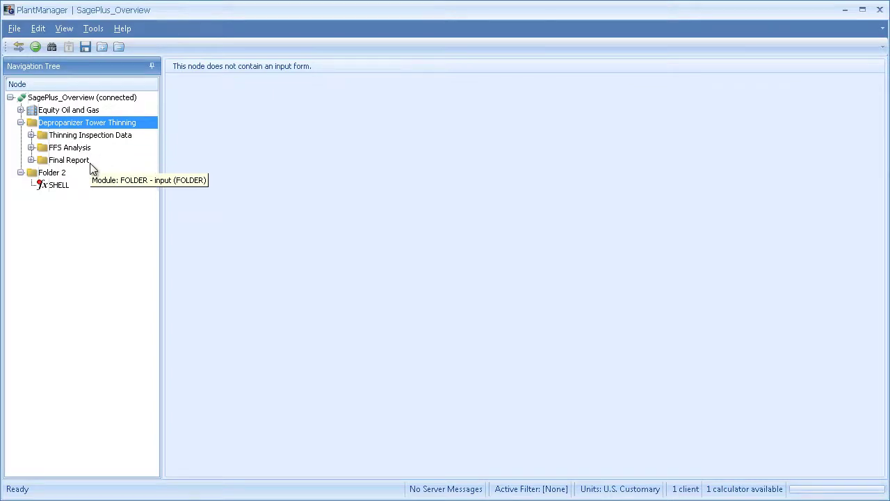
click(32, 135)
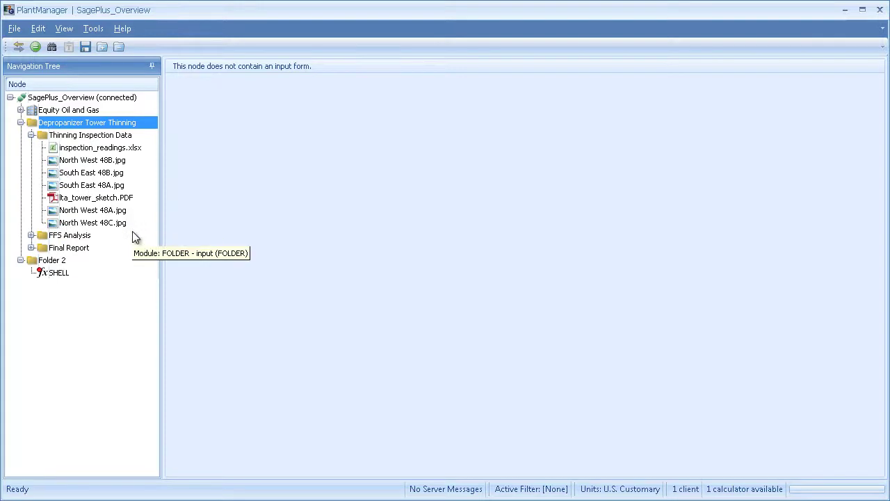
click(103, 198)
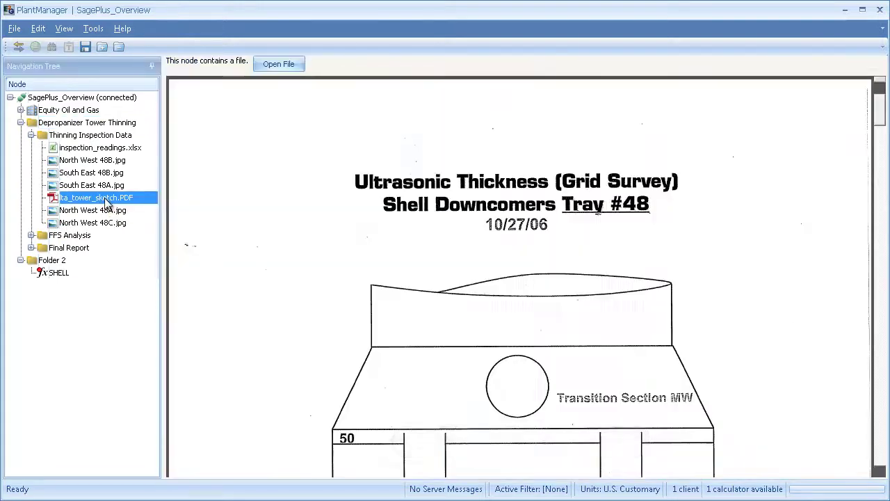
drag(885, 120, 887, 151)
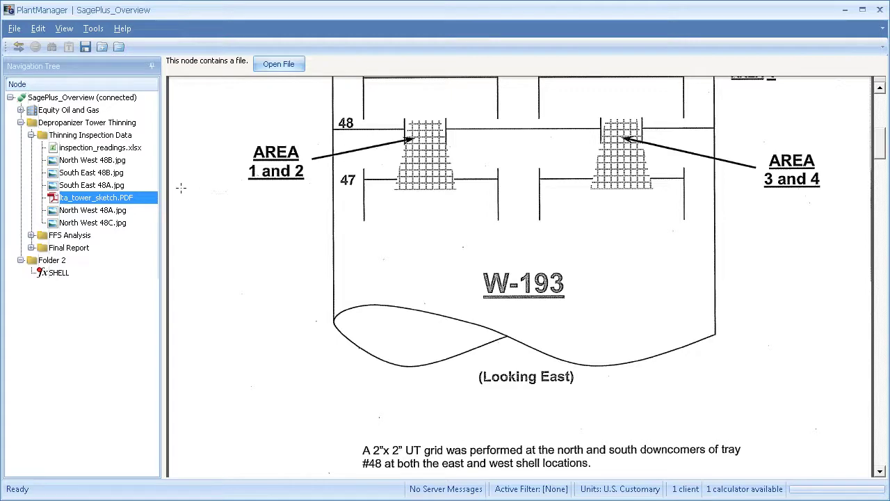
Preview the North West and South East 48A/48B photos, then select inspection_readings.xlsx.
click(102, 161)
click(101, 173)
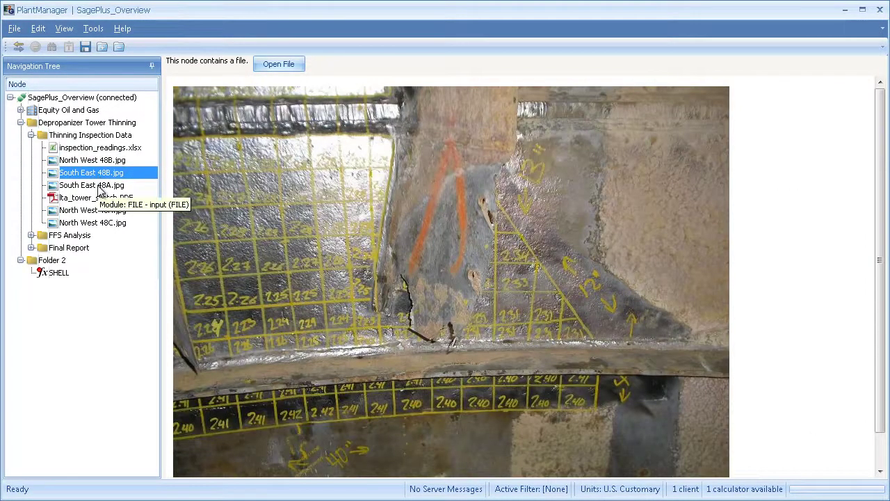
click(102, 185)
click(98, 211)
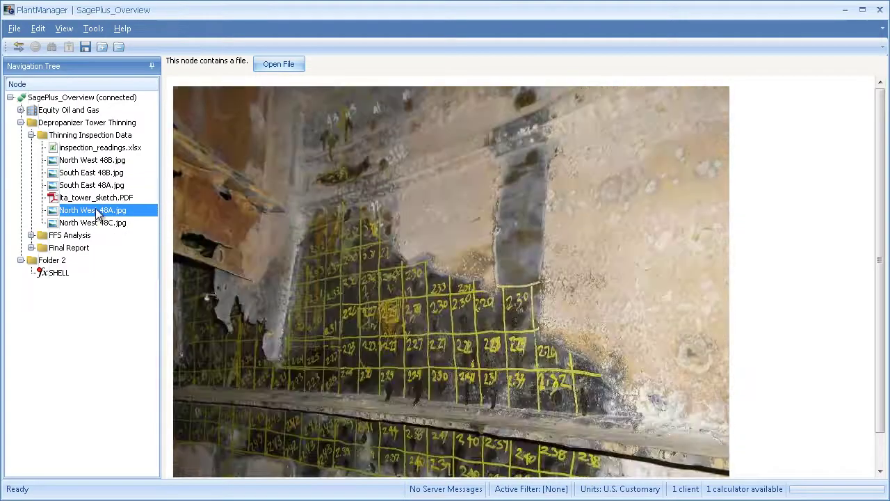
click(85, 149)
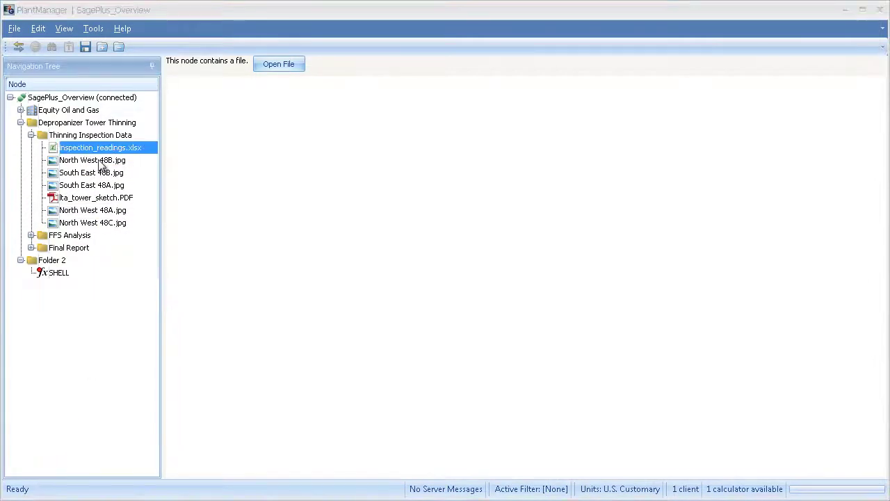
Open inspection_readings.xlsx in Excel, view sheets LTA 1 to LTA 4, and close it.
double_click(79, 153)
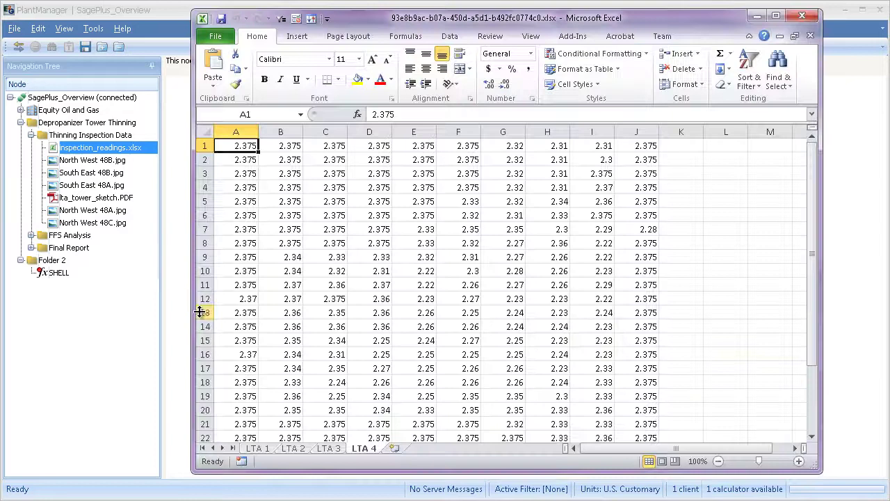
click(258, 449)
click(297, 451)
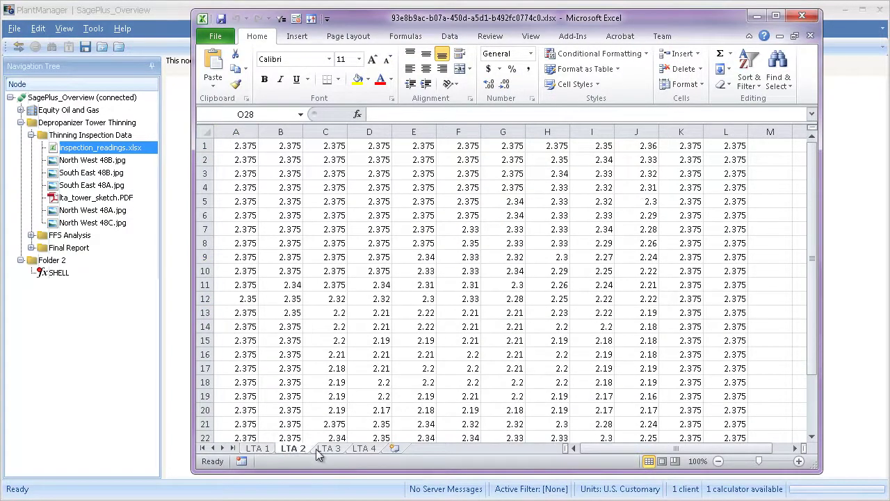
click(332, 450)
click(365, 450)
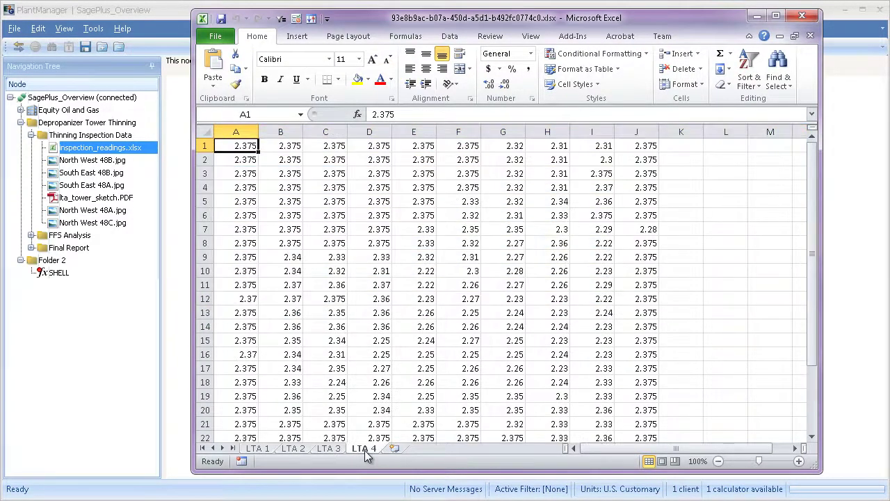
key(alt+F4)
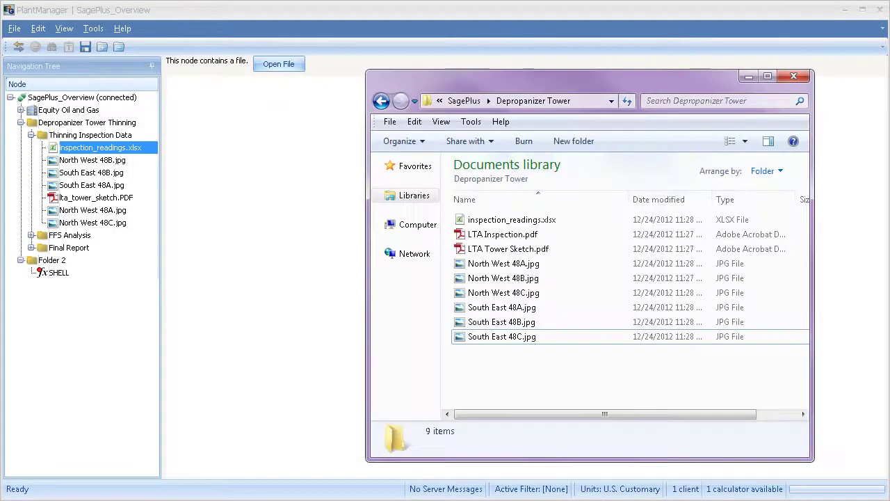
Copy LTA Inspection.pdf and South East 48C.jpg into Thinning Inspection Data, then return to PlantManager.
click(494, 235)
drag(494, 235, 113, 143)
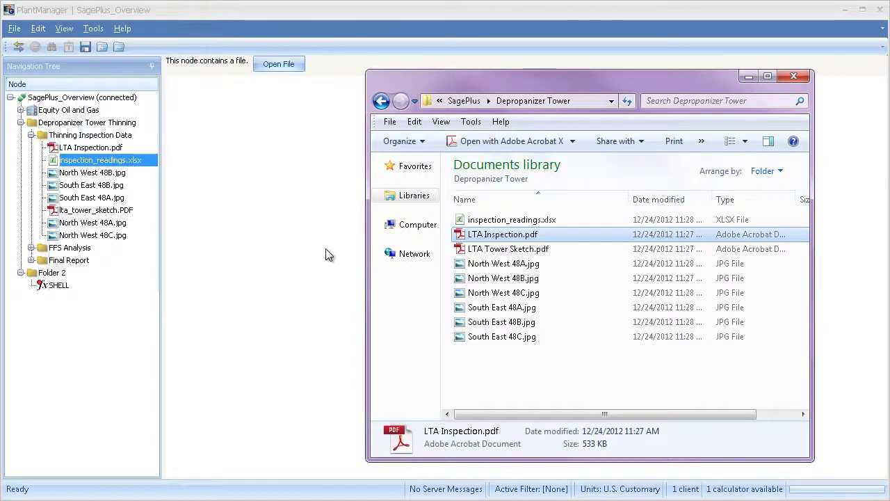
drag(513, 340, 98, 140)
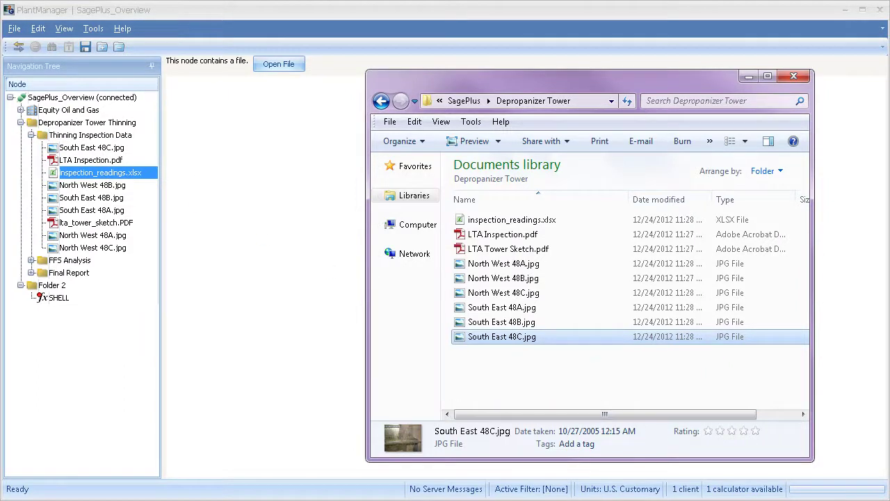
click(144, 458)
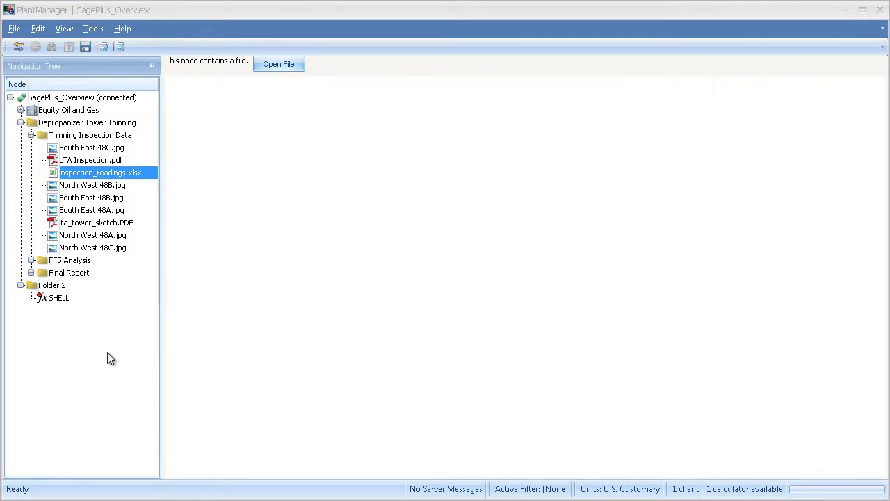
Expand FFS Analysis and open the Depropanizer shell SHELL analysis inputs.
click(44, 260)
click(30, 260)
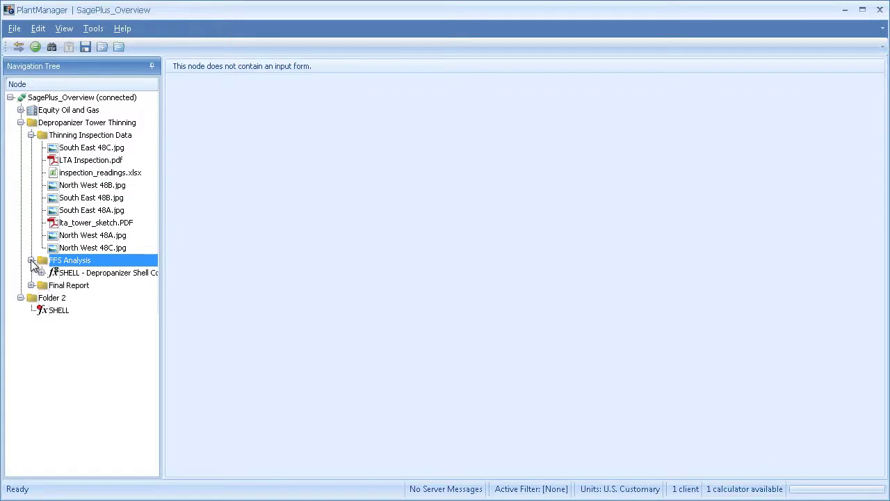
click(69, 273)
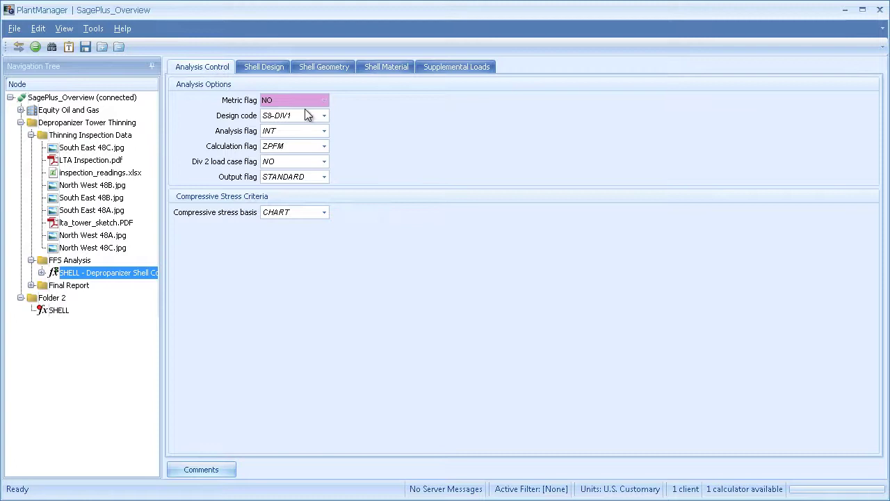
Keep design code S8-DIV1 and analysis flag INT, and confirm calculation flag ZPFM.
click(323, 115)
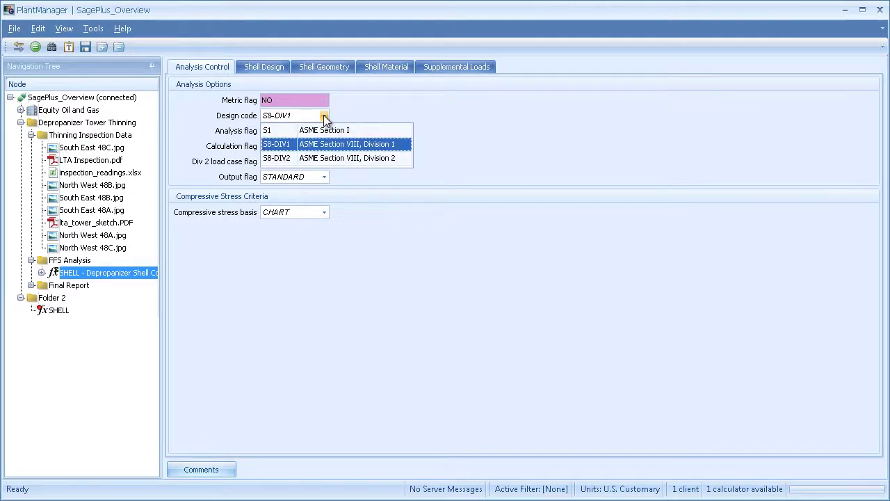
click(323, 114)
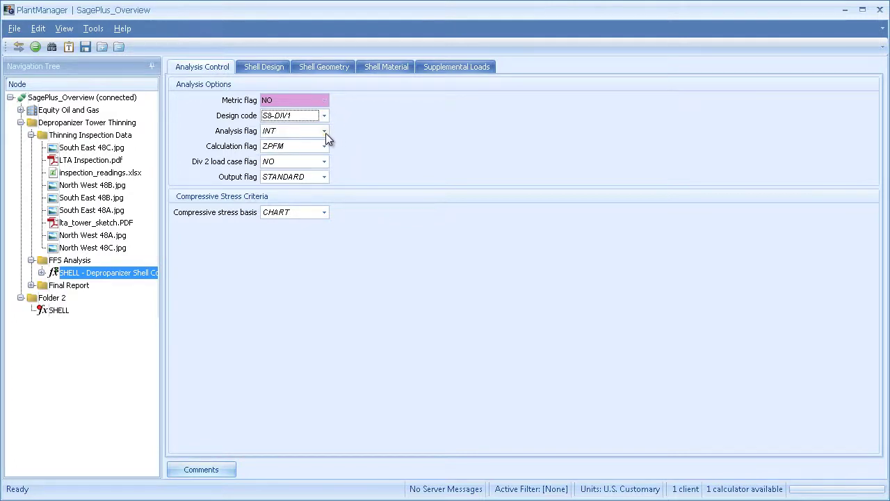
click(324, 132)
click(325, 132)
click(324, 146)
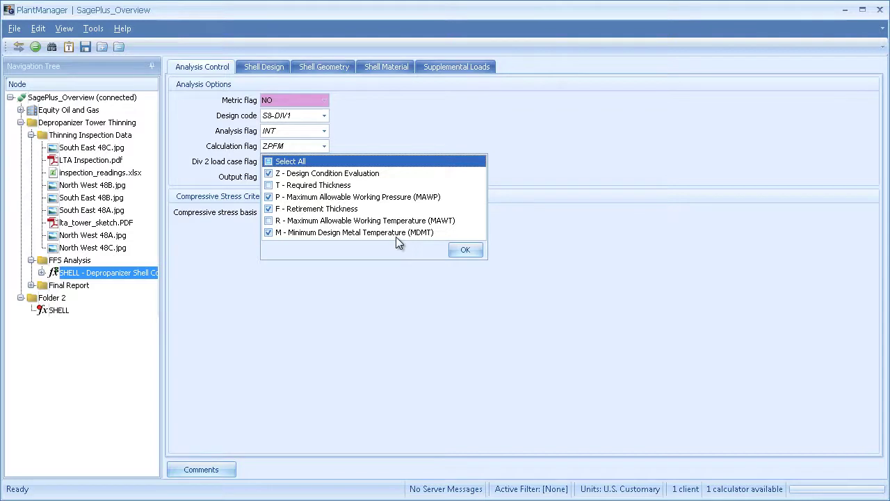
click(461, 250)
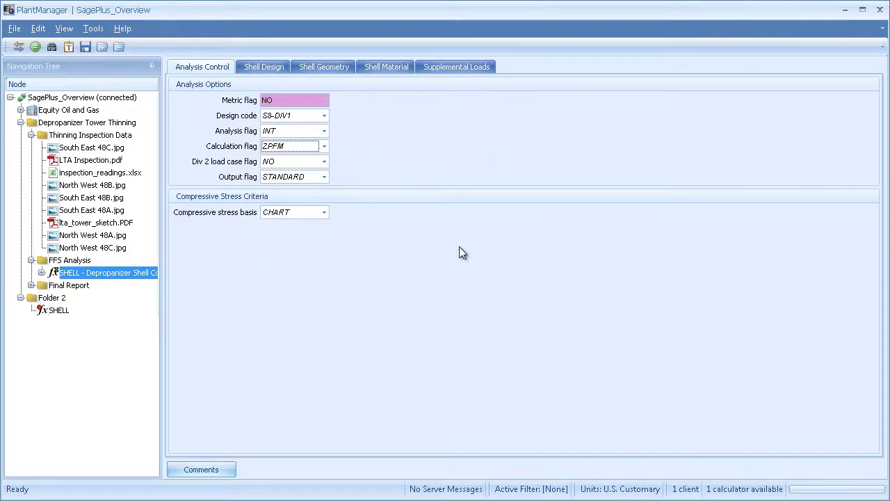
Review the shell's design pressure and temperature, then its geometry and available shell types.
click(279, 68)
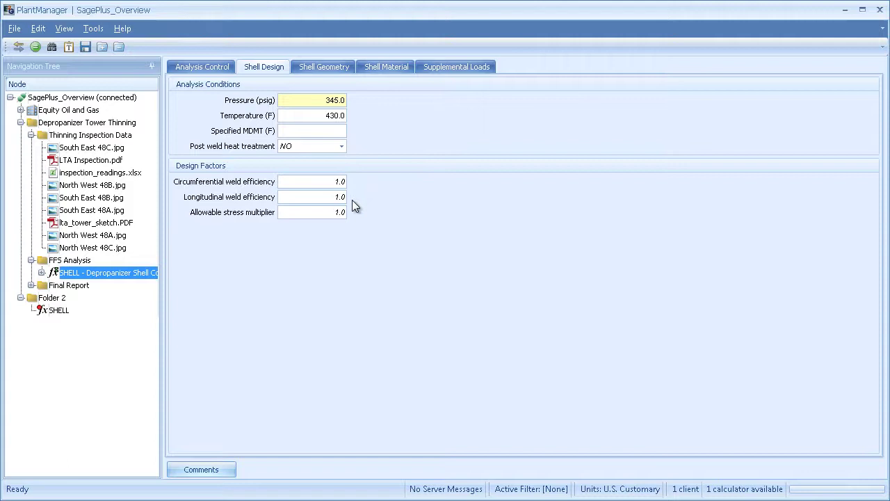
click(341, 69)
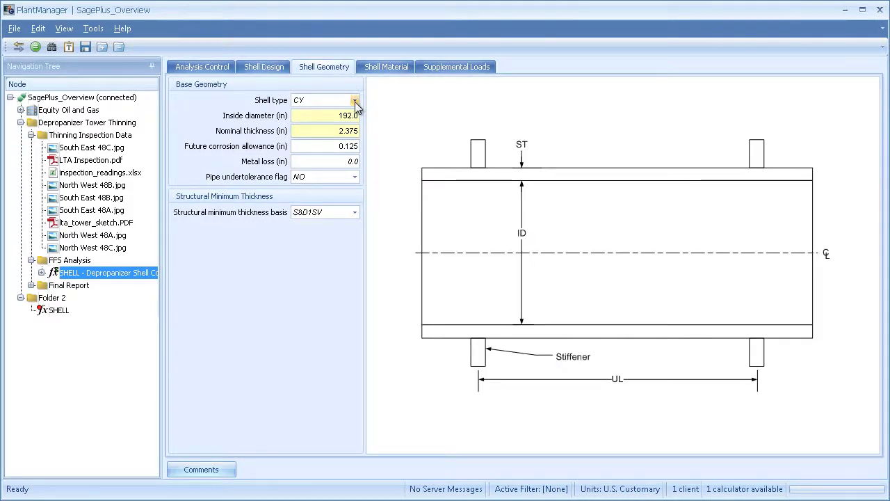
click(355, 101)
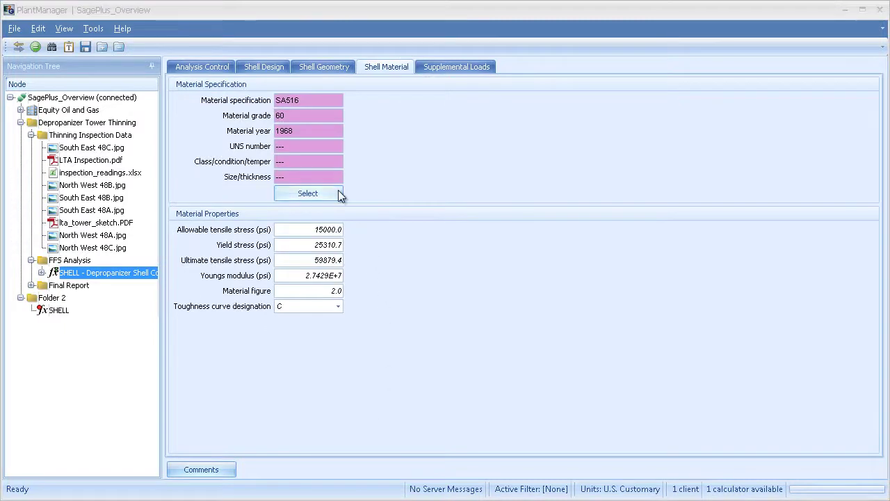
Open the Material Selector and cancel it, keeping SA516 Grade 60 plate.
click(340, 194)
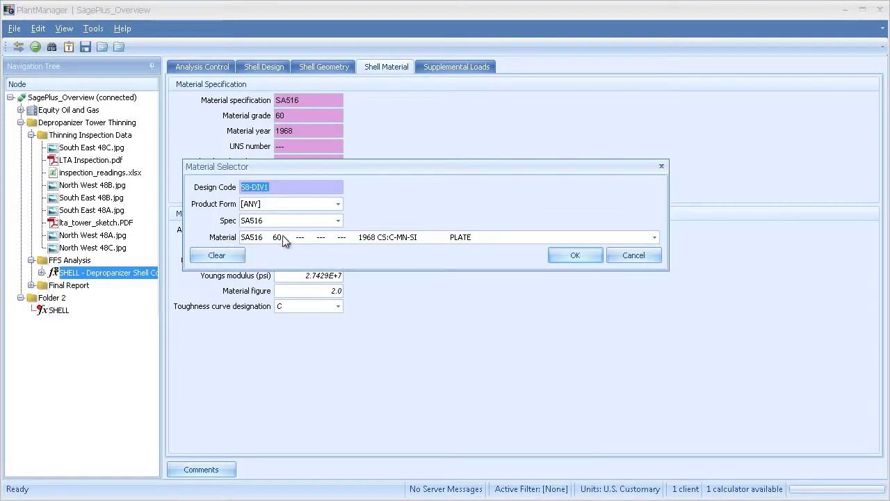
click(617, 255)
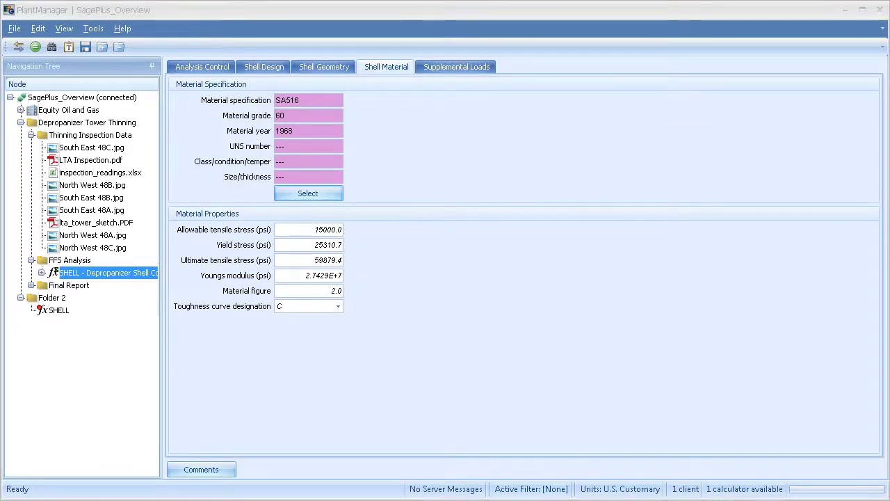
Calculate the shell and review MAWP, MDMT and the 2.242 in retirement thickness results.
click(34, 48)
click(729, 157)
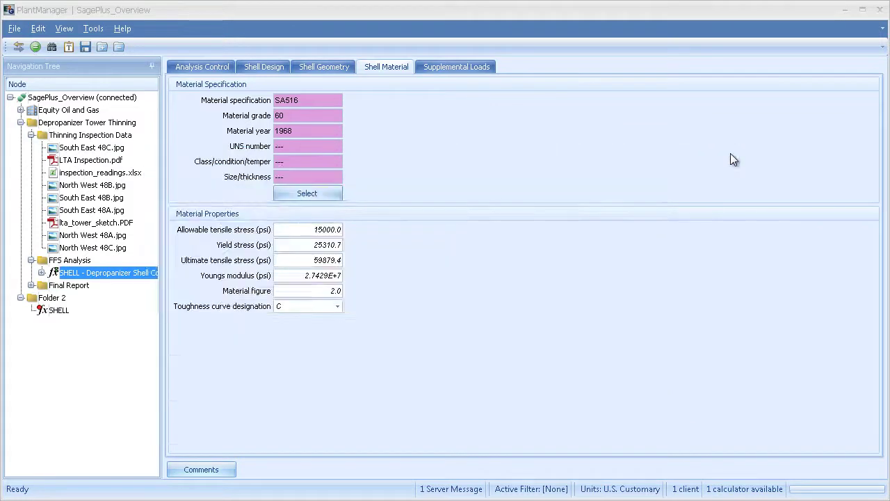
click(19, 46)
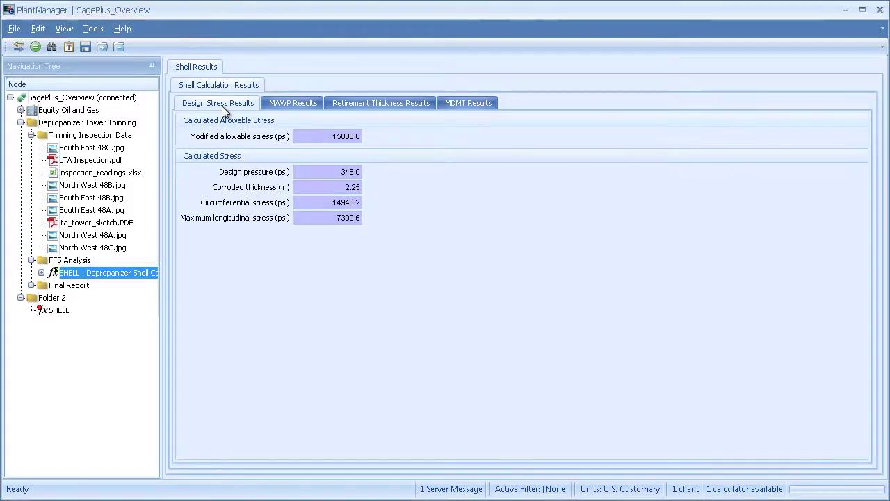
click(287, 104)
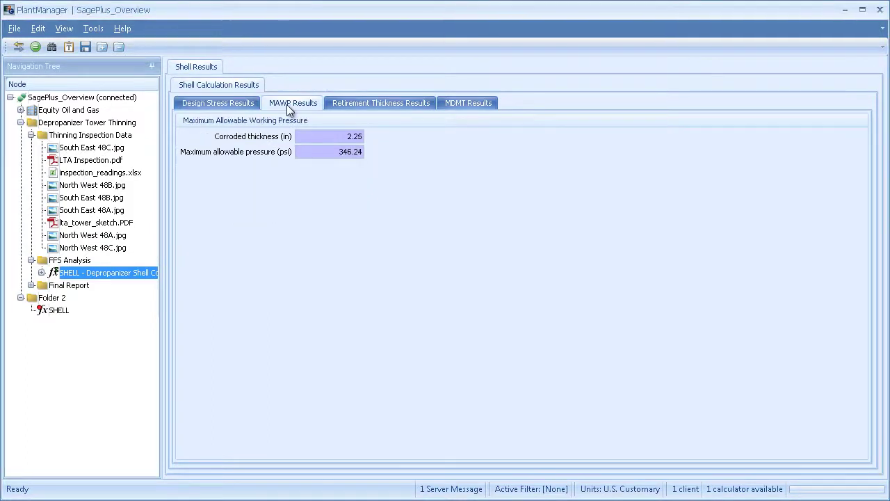
click(343, 106)
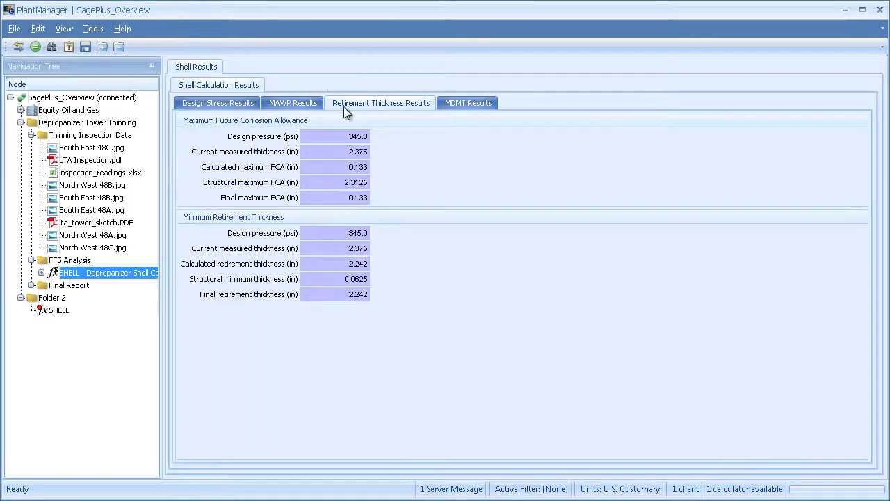
click(457, 102)
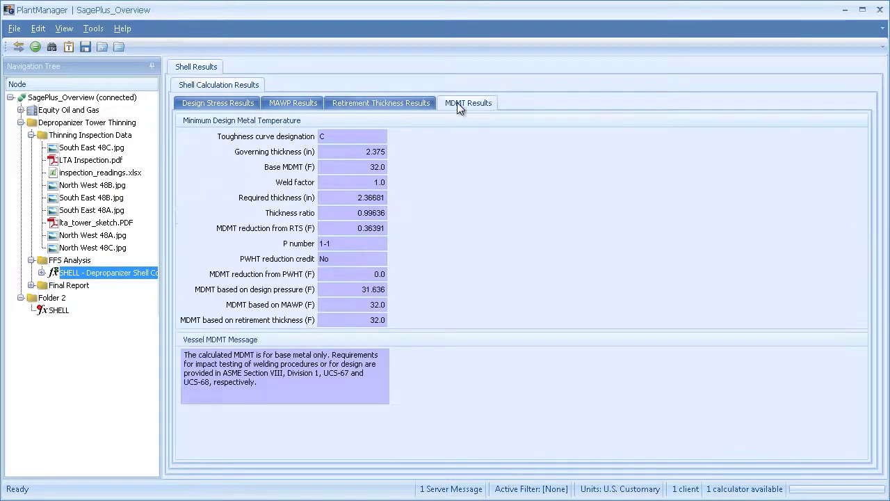
click(411, 103)
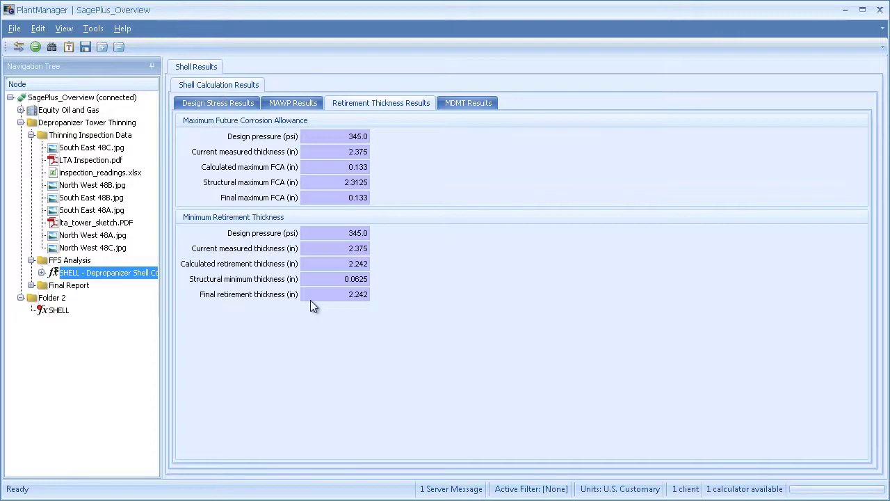
Check the modules available under SHELL, then expand SHELL and open APIFFS - LTA Area 1.
right_click(112, 273)
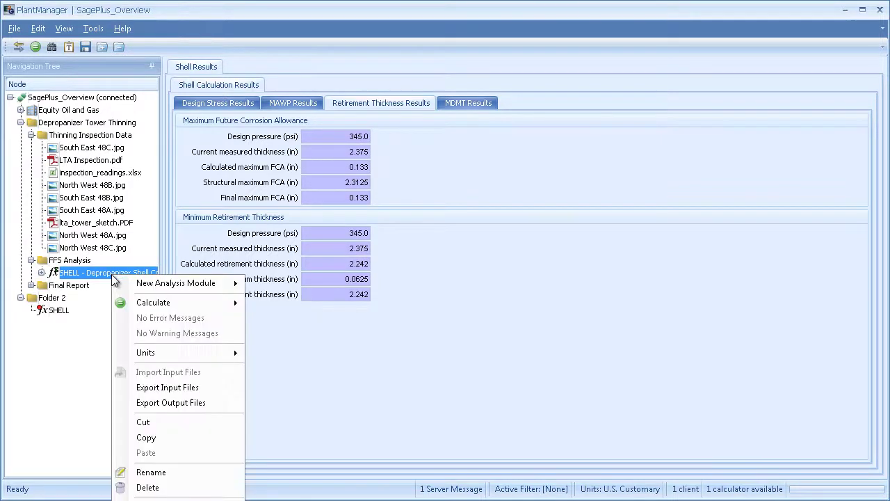
mouse_move(182, 289)
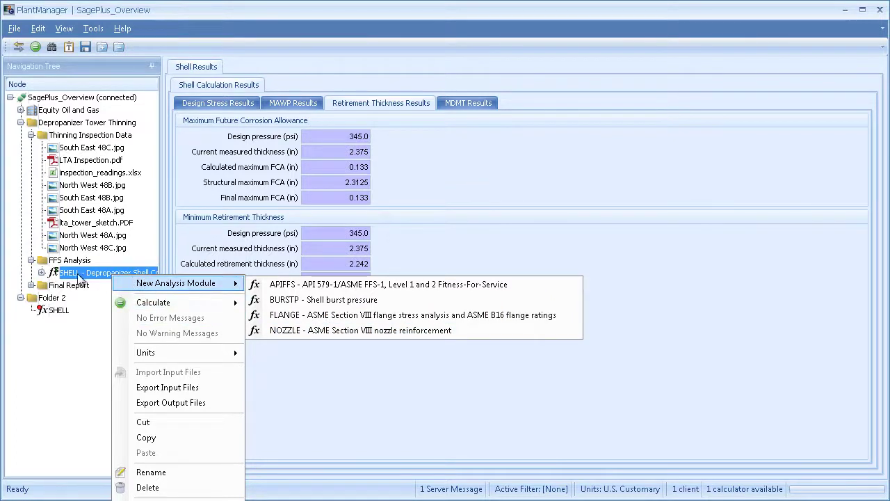
click(18, 47)
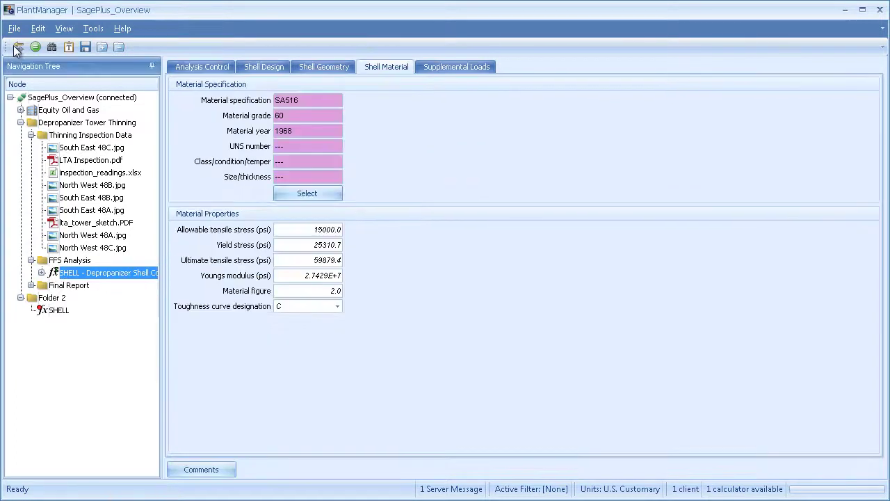
click(41, 272)
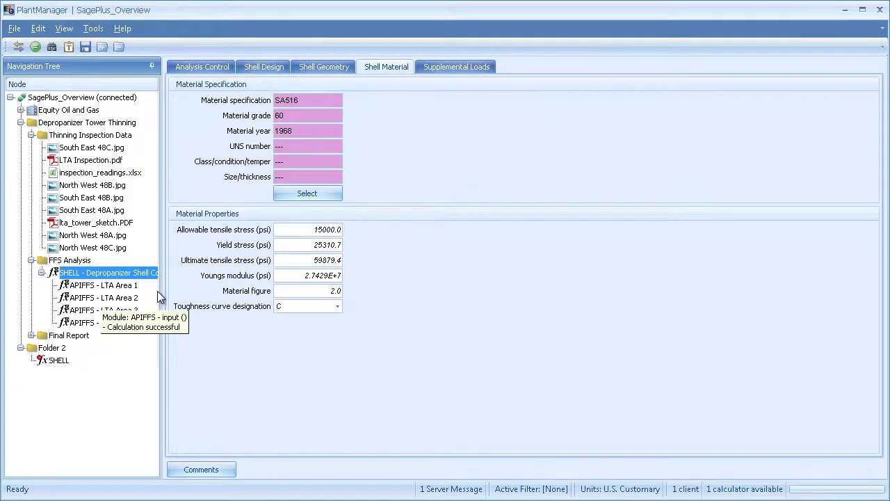
click(105, 286)
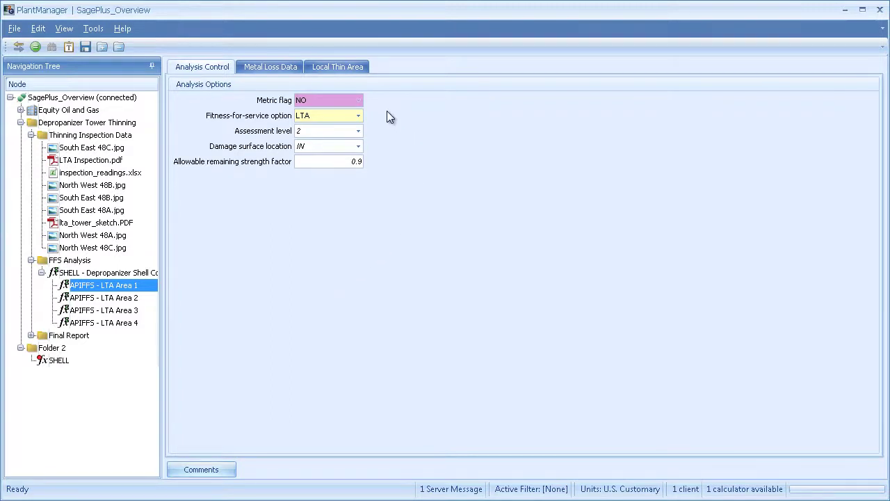
Keep the LTA assessment at Level 2 with damage on the inside surface.
click(358, 116)
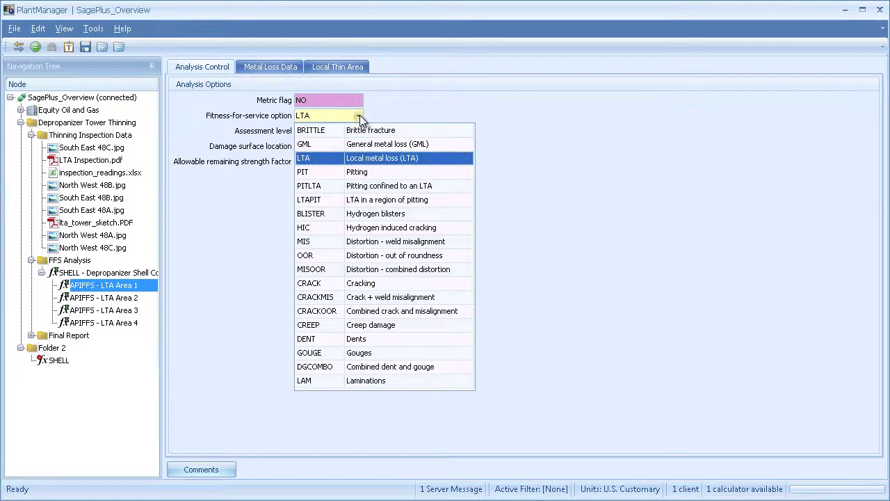
click(454, 158)
click(359, 130)
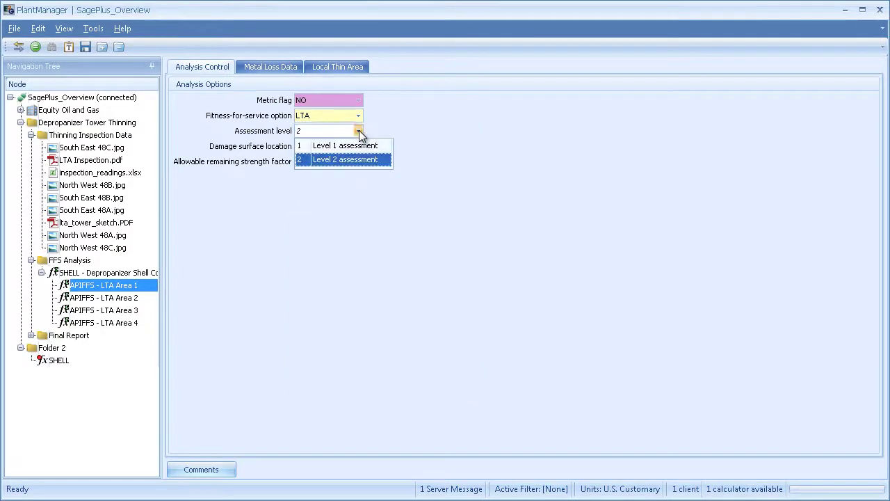
click(359, 131)
click(360, 146)
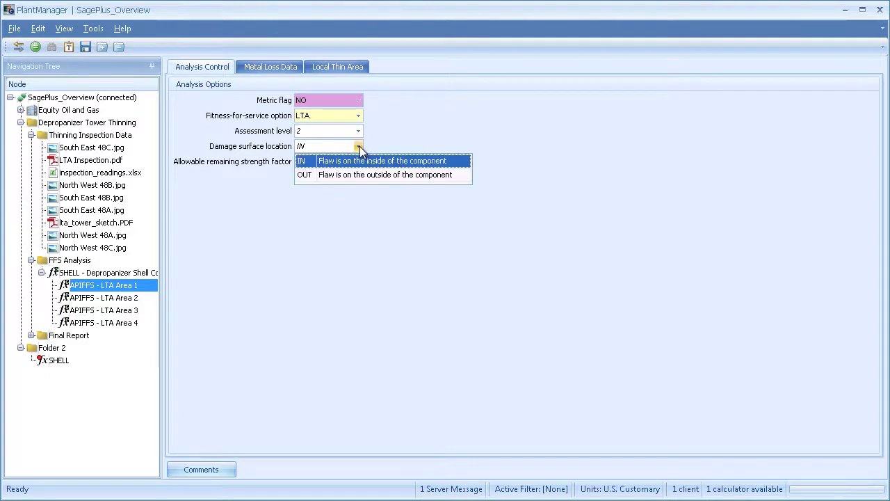
click(360, 147)
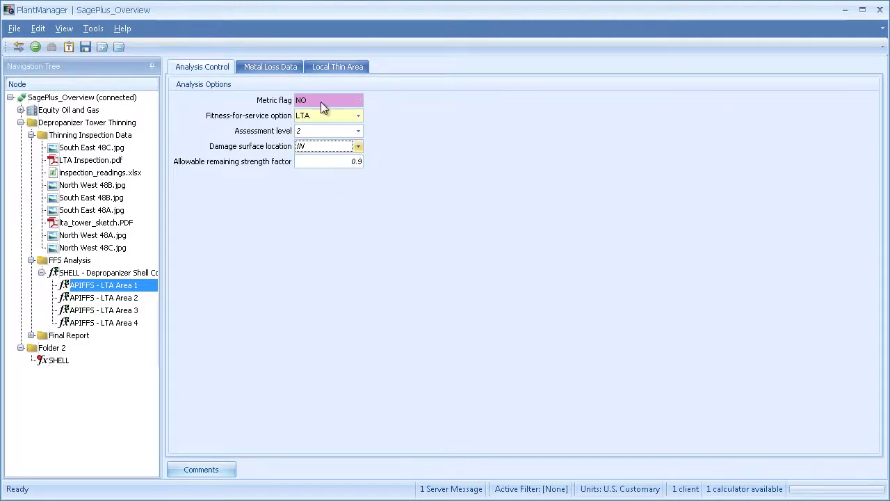
Review the metal loss readings, then choose assessment method 24 (API 579-1/ASME FFS-1 Level 2).
click(273, 68)
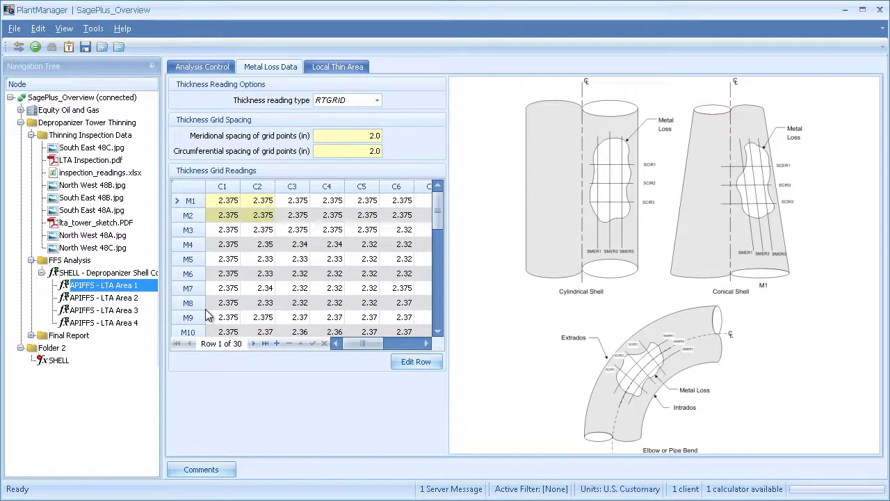
click(362, 68)
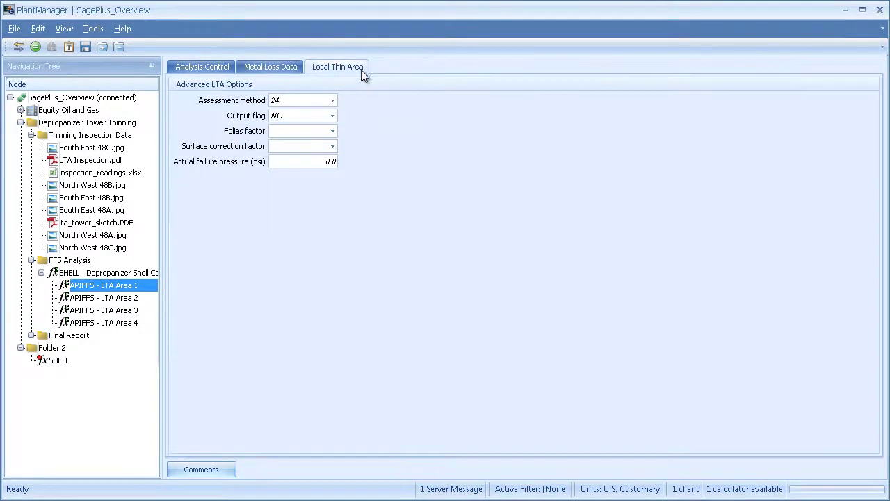
click(334, 100)
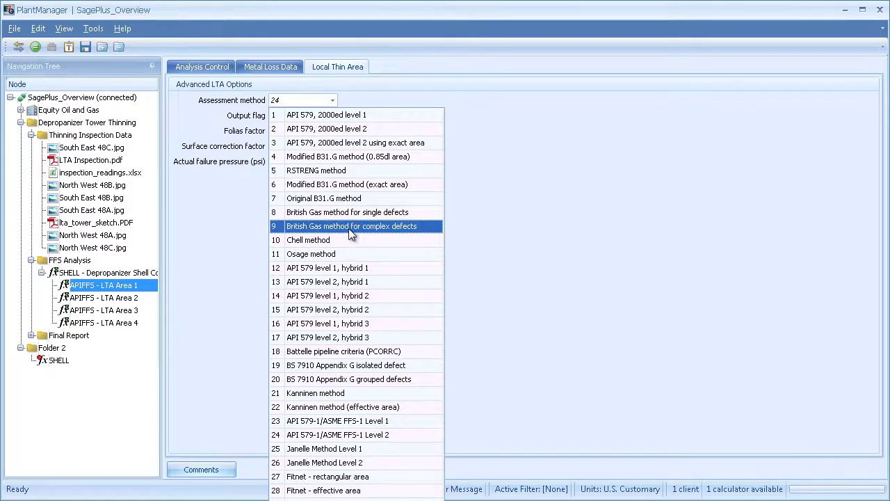
click(262, 362)
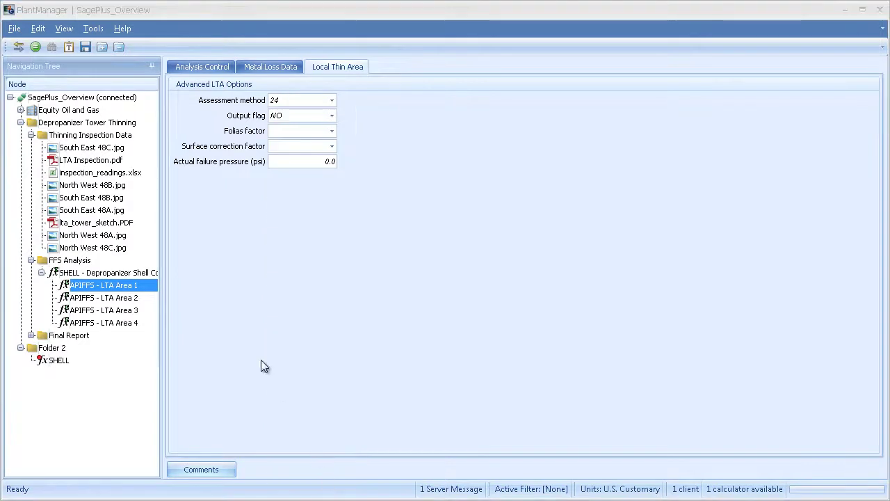
Calculate LTA Area 1 and review its LTA surface view and longitudinal and circumferential thickness profiles.
click(18, 48)
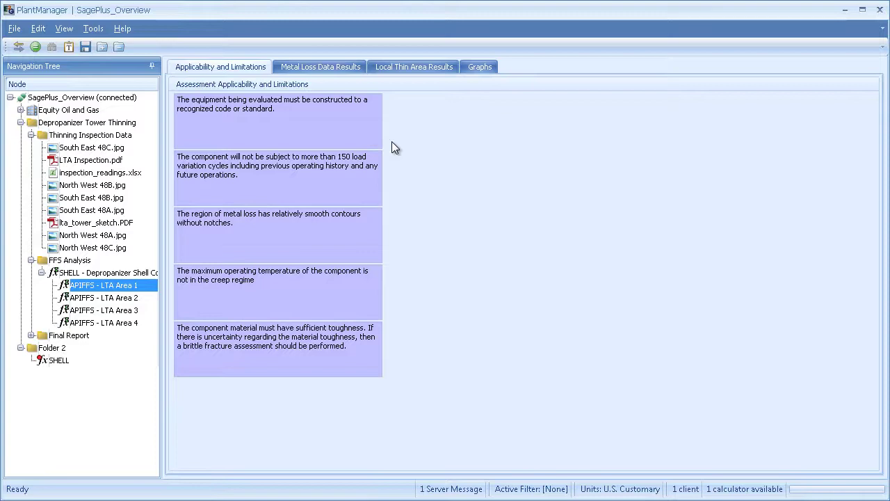
click(474, 66)
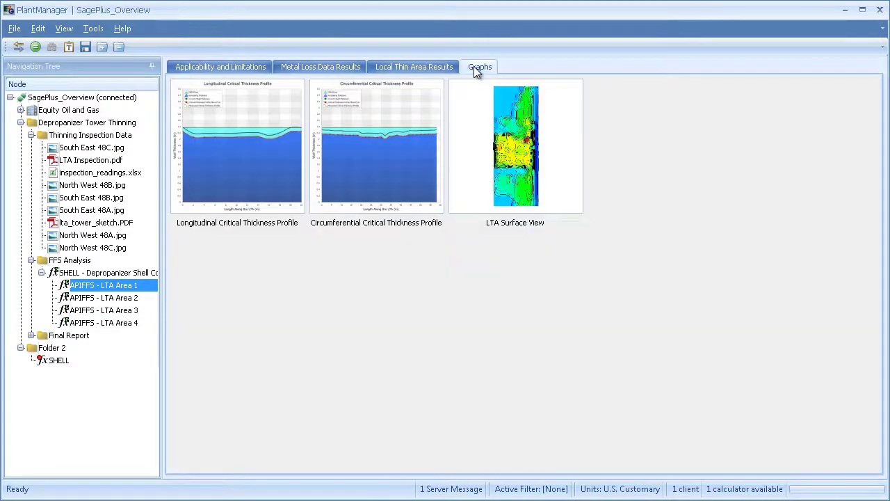
double_click(557, 160)
drag(477, 368, 301, 451)
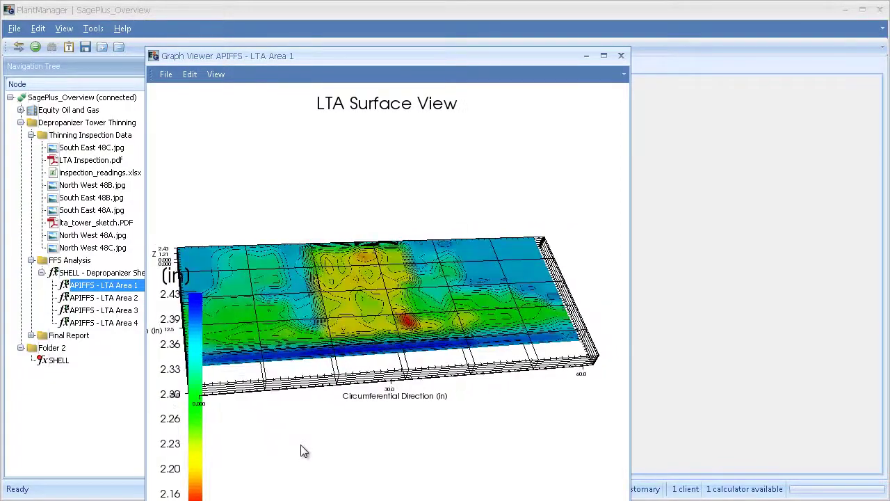
click(622, 55)
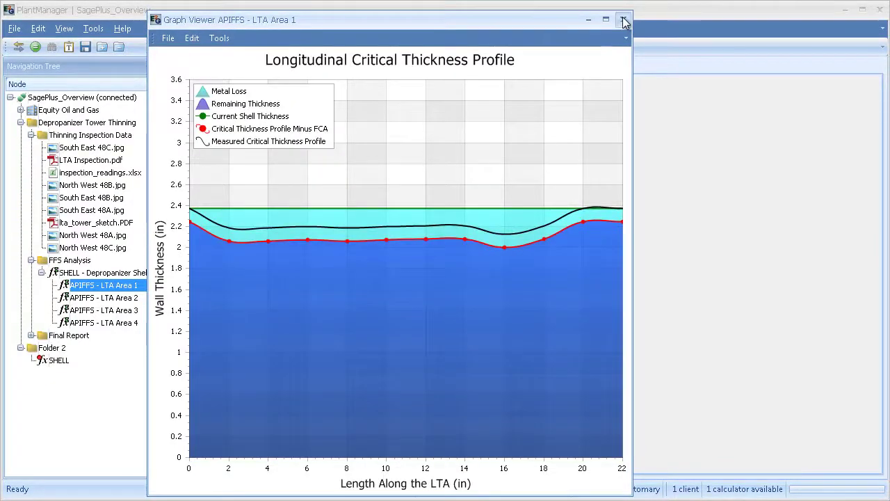
click(624, 22)
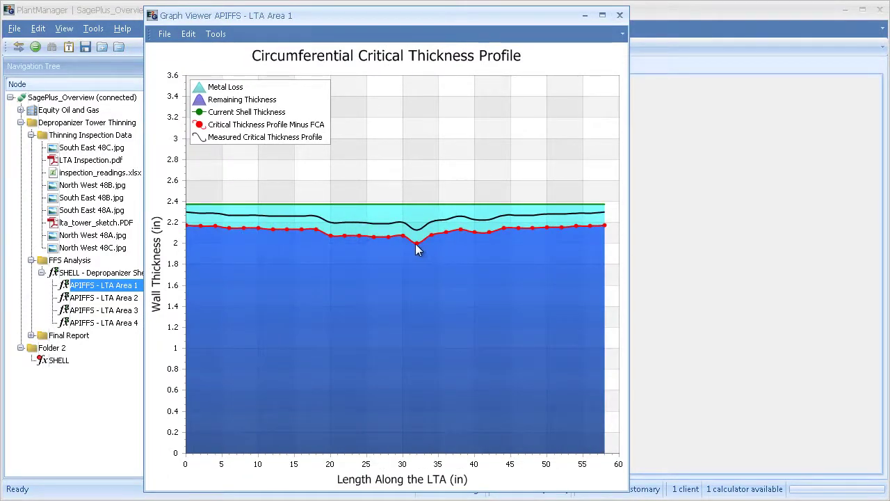
click(620, 15)
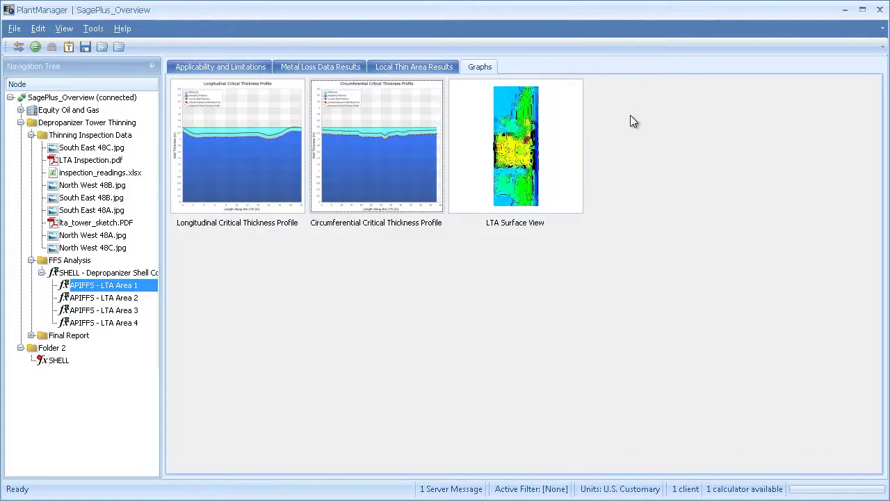
Show the LTA Area 1 results summary (MAWP 346.24 psi), then review LTA Areas 2, 3 and 4.
click(425, 66)
click(521, 85)
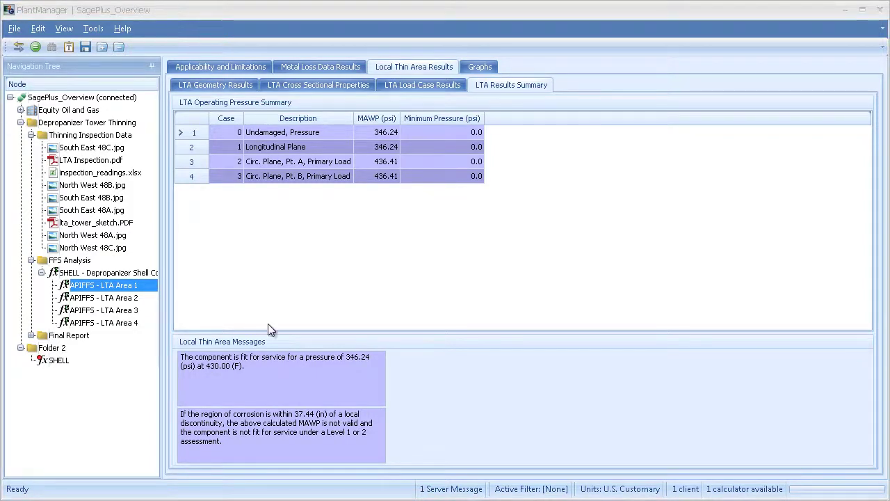
click(124, 300)
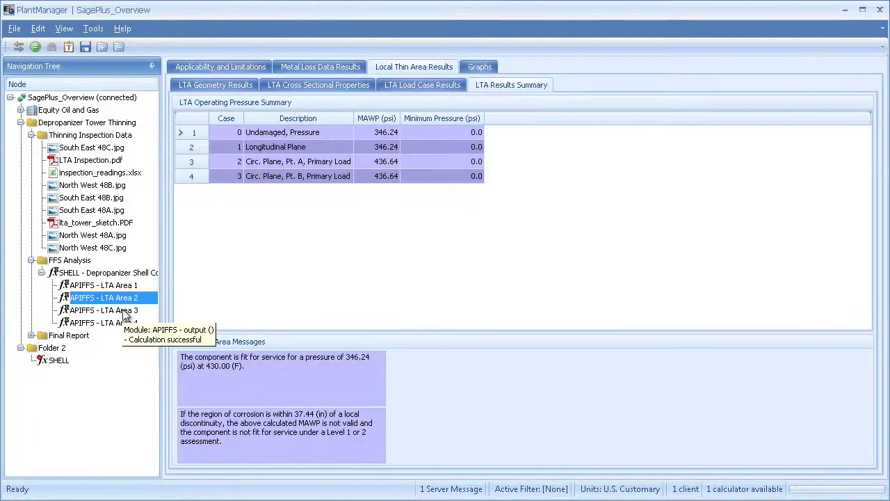
click(123, 309)
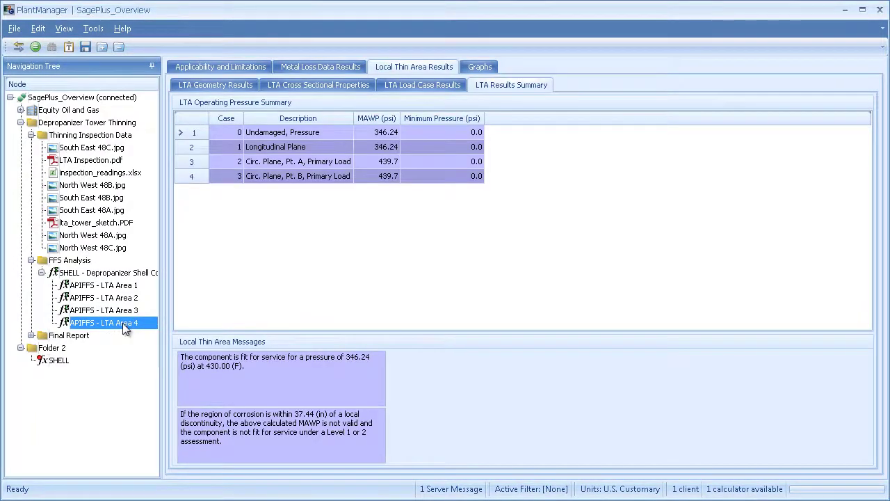
click(122, 323)
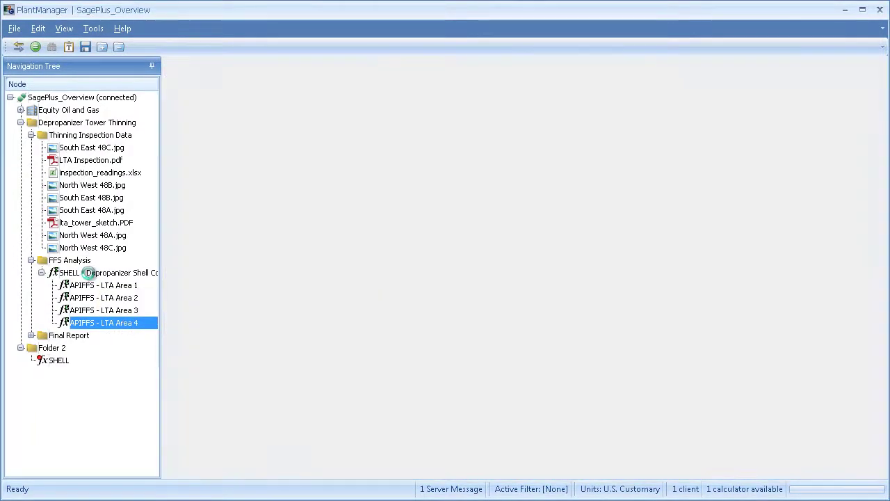
Return to the SHELL module's material inputs and expand the Final Report folder to show Final Report.pdf.
click(89, 273)
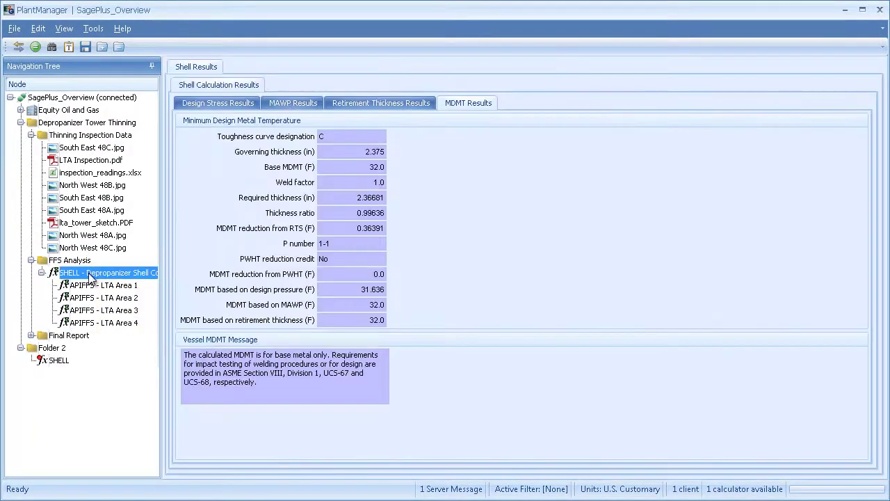
click(18, 47)
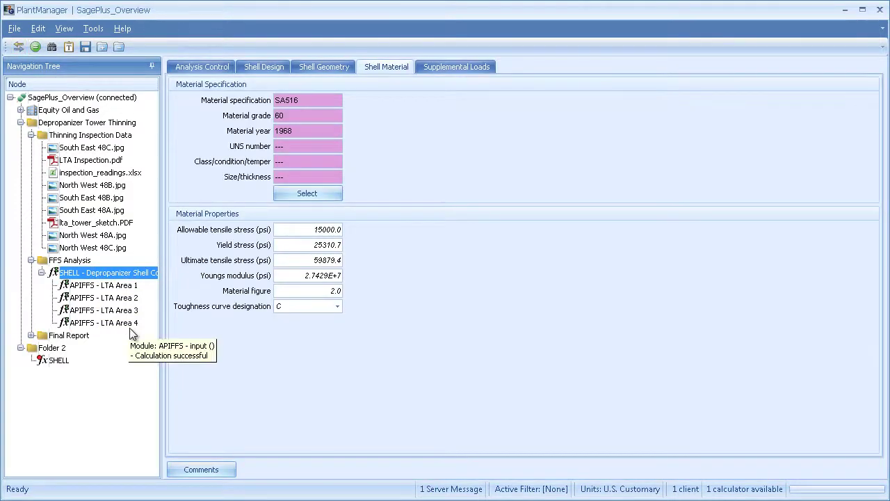
click(32, 335)
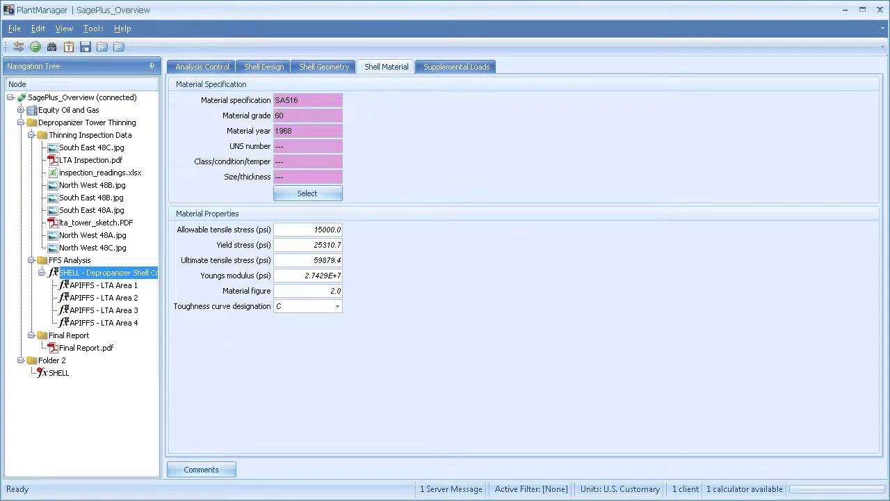
Collapse the Final Report, FFS Analysis, Thinning Inspection Data and Depropanizer Tower Thinning folders.
click(31, 335)
click(31, 260)
click(31, 135)
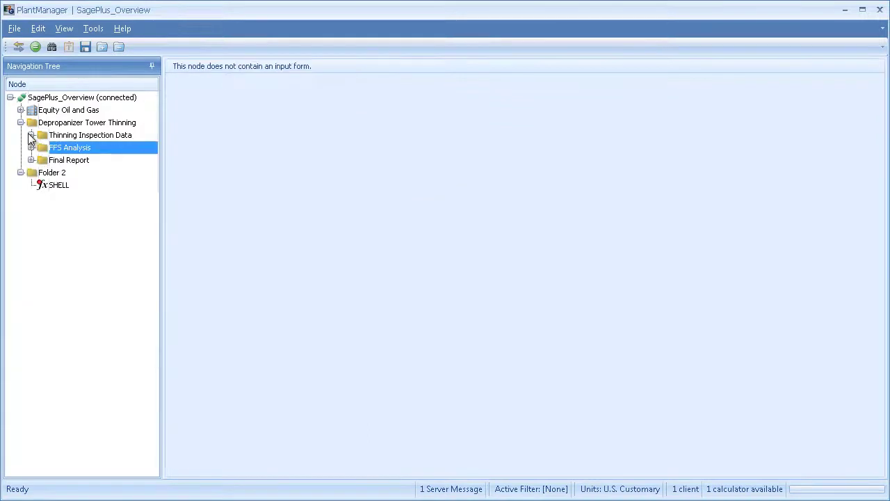
click(21, 122)
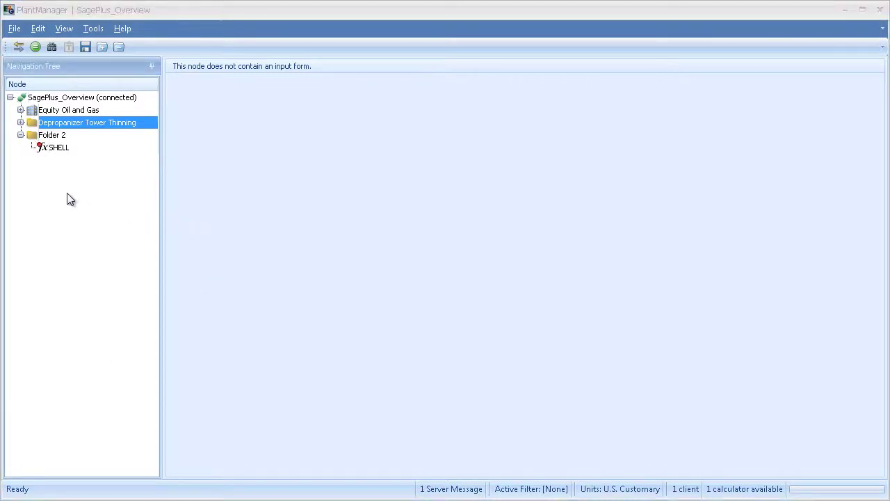
Expand Equity Oil and Gas down through Cleveland Ohio Gas Plant and Gas Processing Unit to Depropanizer Tower.
click(21, 110)
click(31, 122)
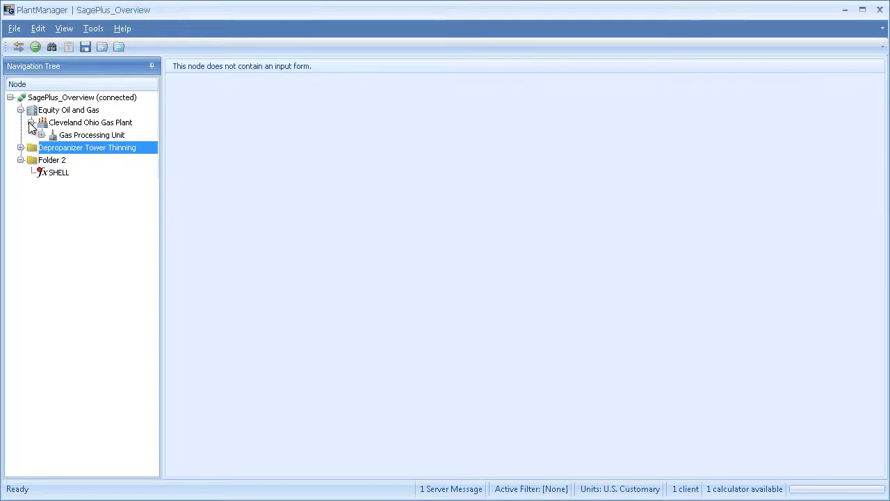
click(42, 135)
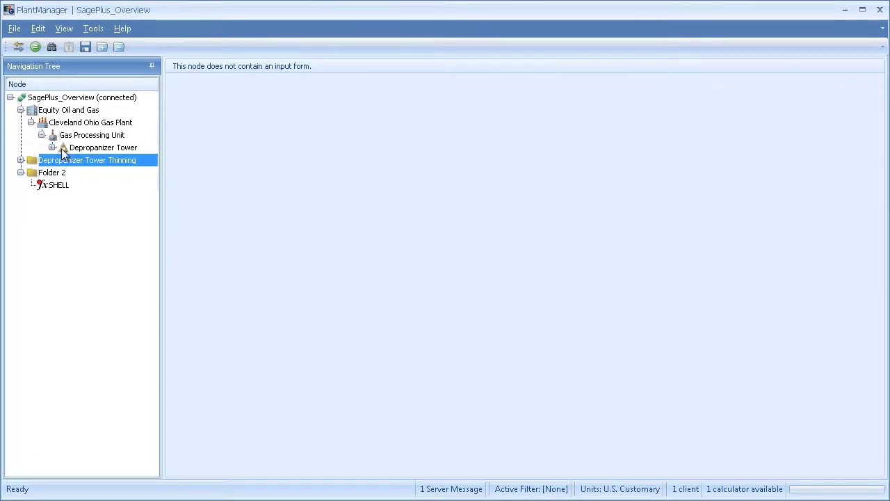
click(52, 148)
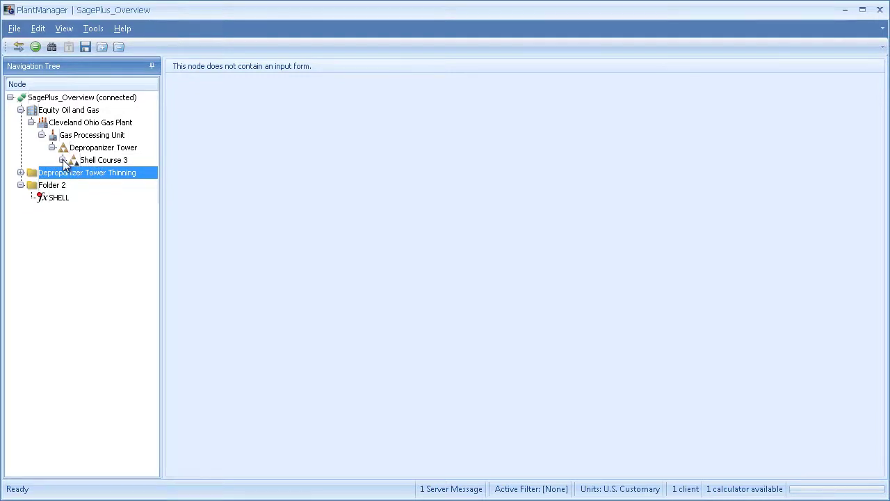
Add a SHELL analysis module under Shell Course 3.
right_click(97, 160)
mouse_move(127, 168)
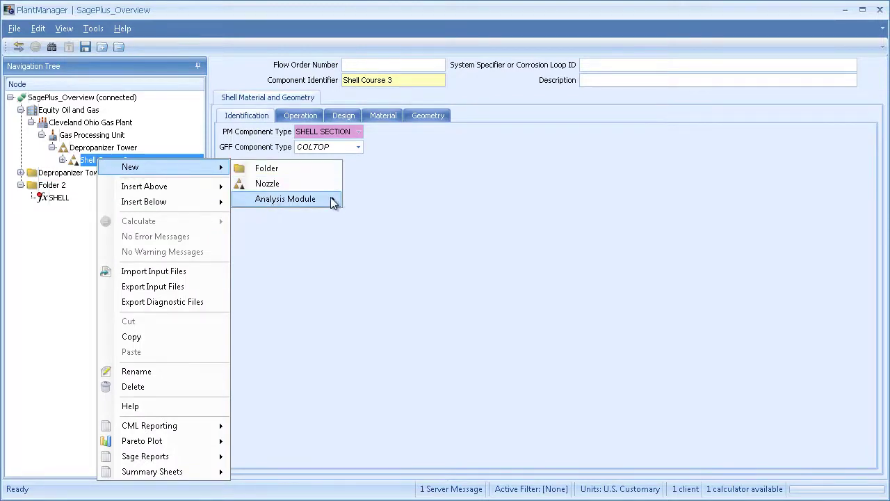
mouse_move(334, 200)
click(365, 215)
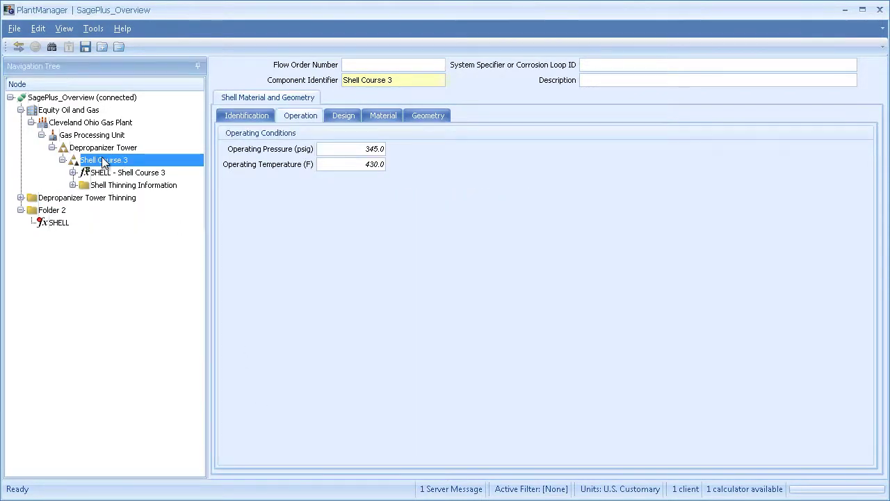
click(433, 116)
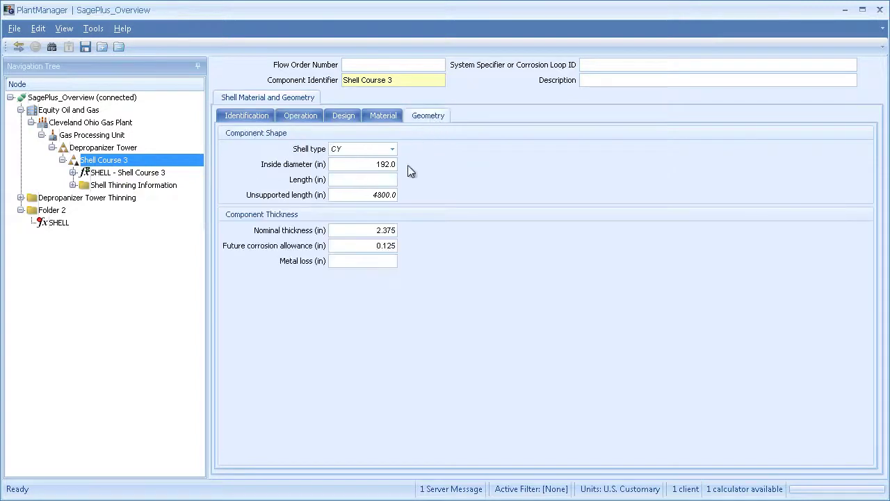
Expand the new SHELL node to list its four LTA analyses, Shell Thinning Information and inspection files.
click(94, 173)
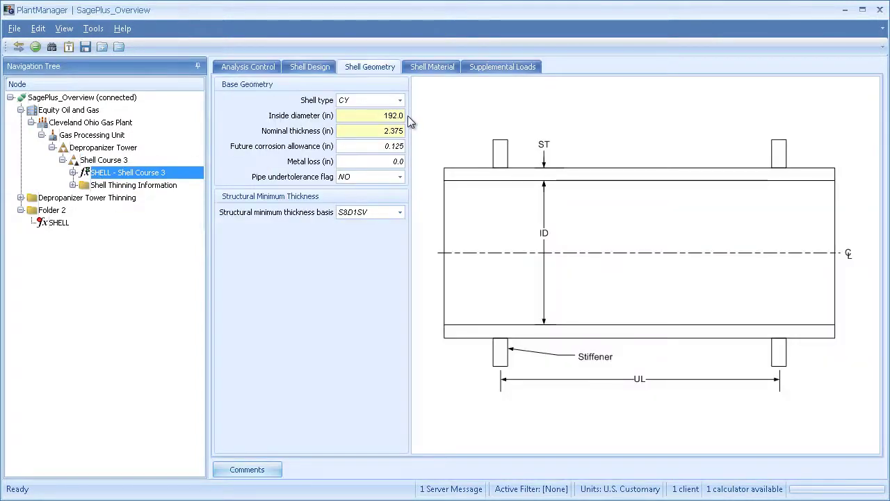
click(73, 172)
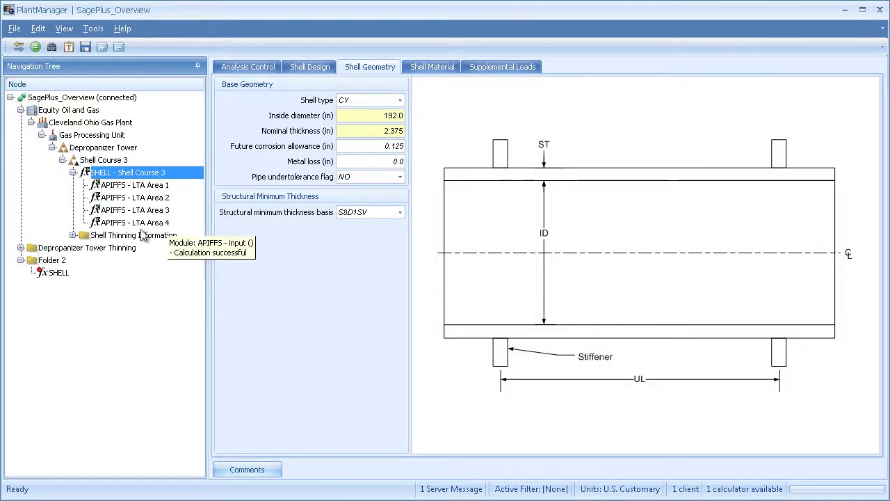
click(73, 235)
click(83, 261)
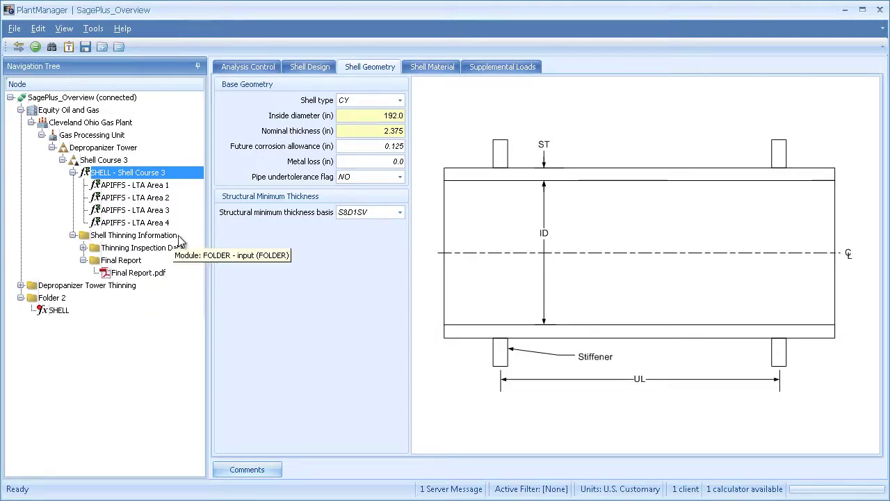
click(83, 248)
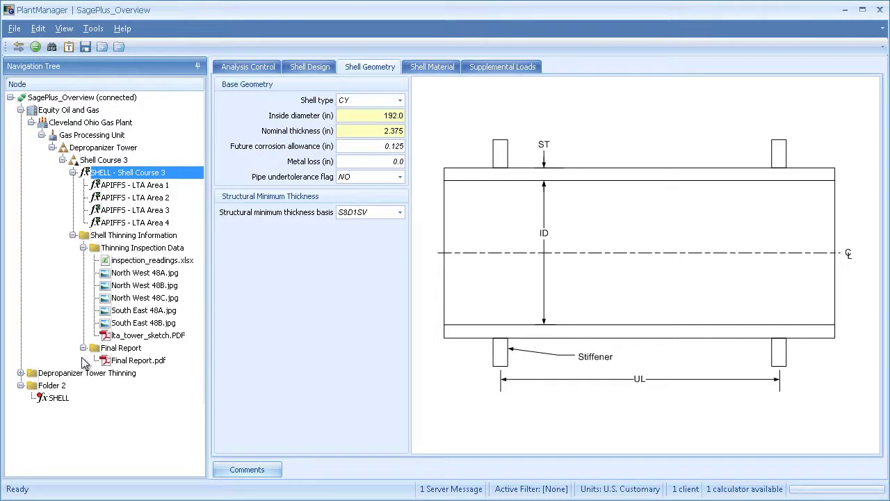